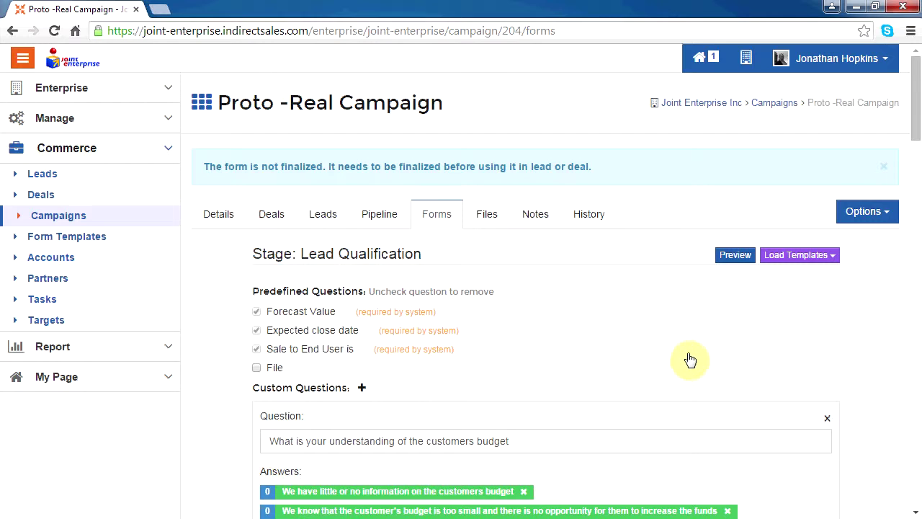
- Look through the form templates available for the campaign's Lead Qualification stage
click(784, 257)
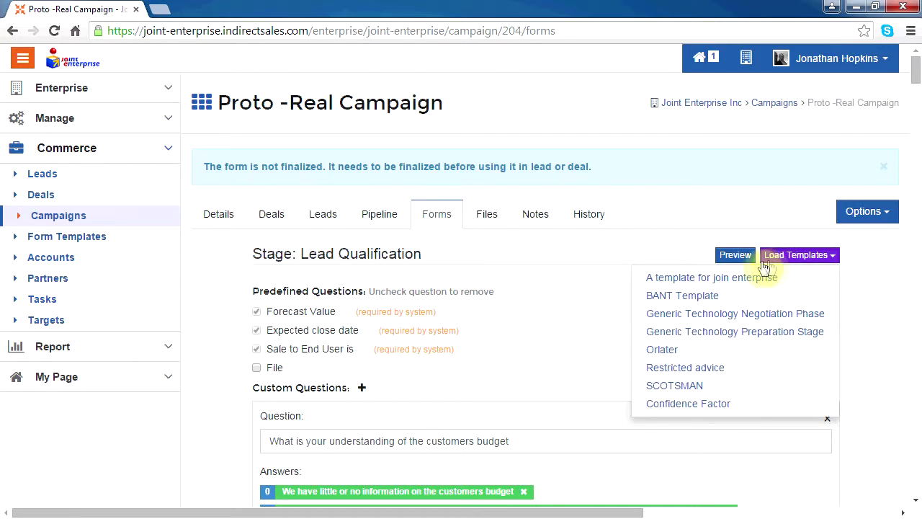
click(713, 331)
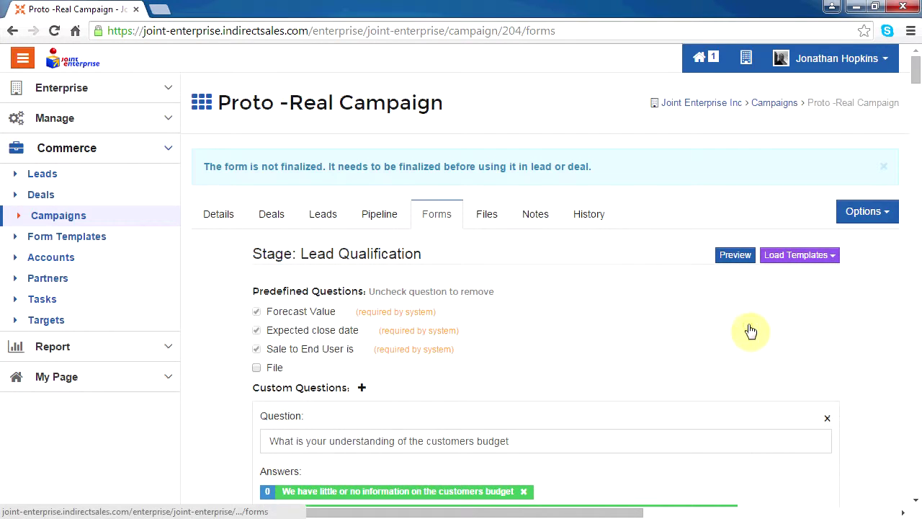
click(784, 260)
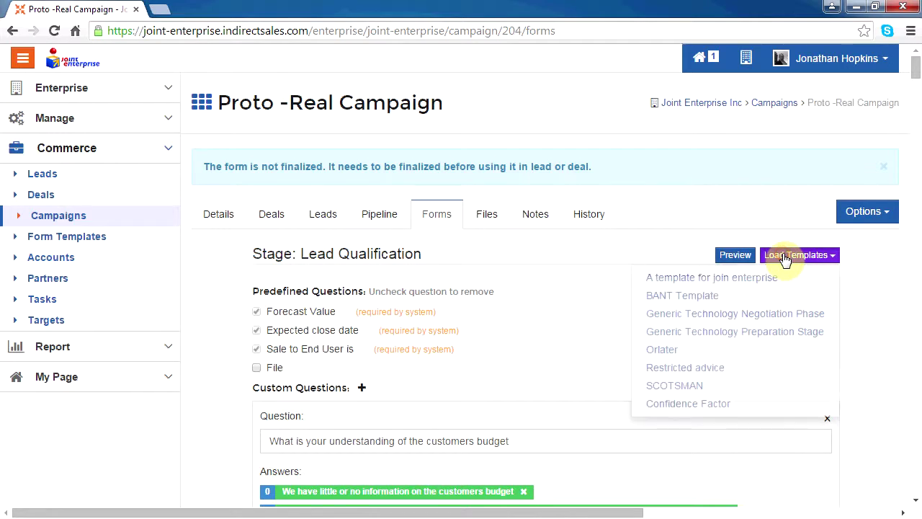
click(761, 314)
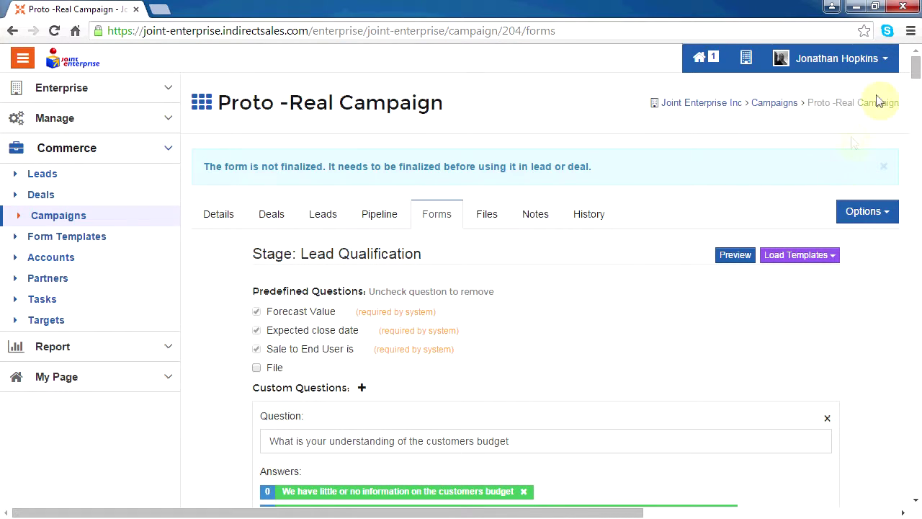
- Finalize the Proto -Real Campaign's custom forms so they can be used in leads and deals
drag(912, 63, 918, 88)
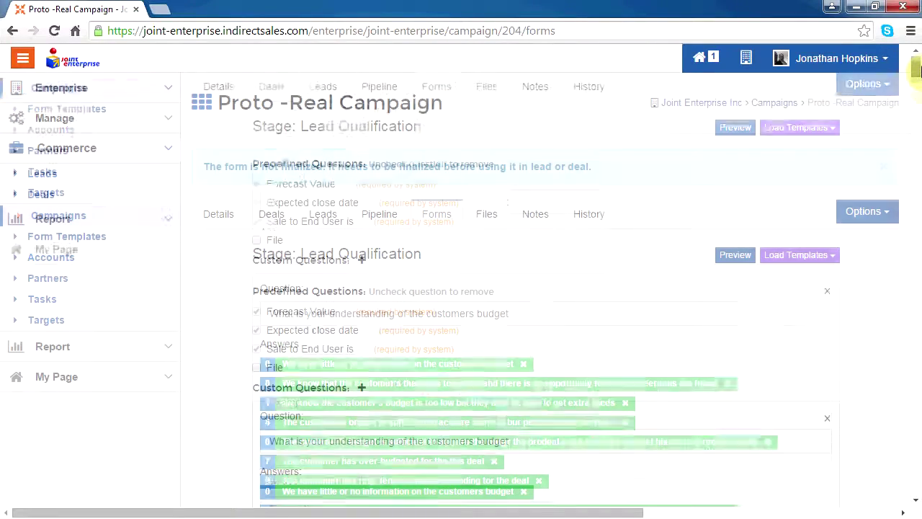
drag(917, 69, 891, 514)
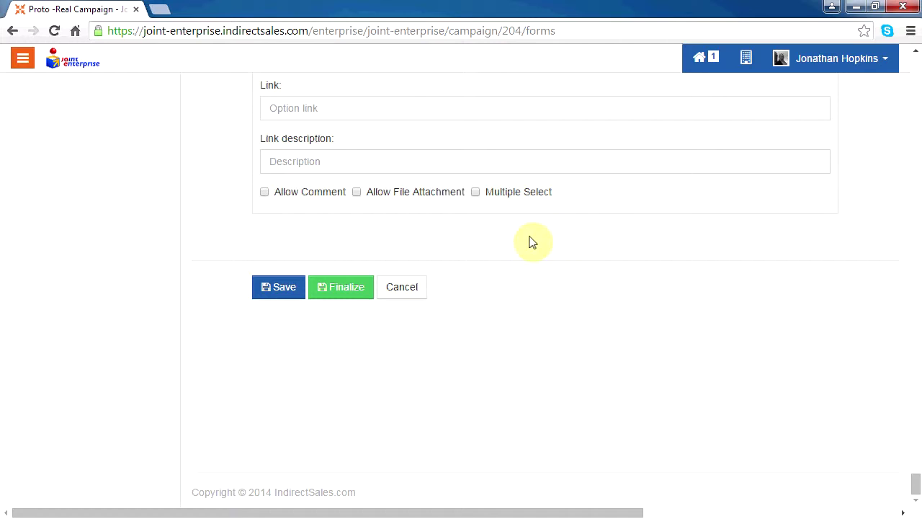
click(334, 296)
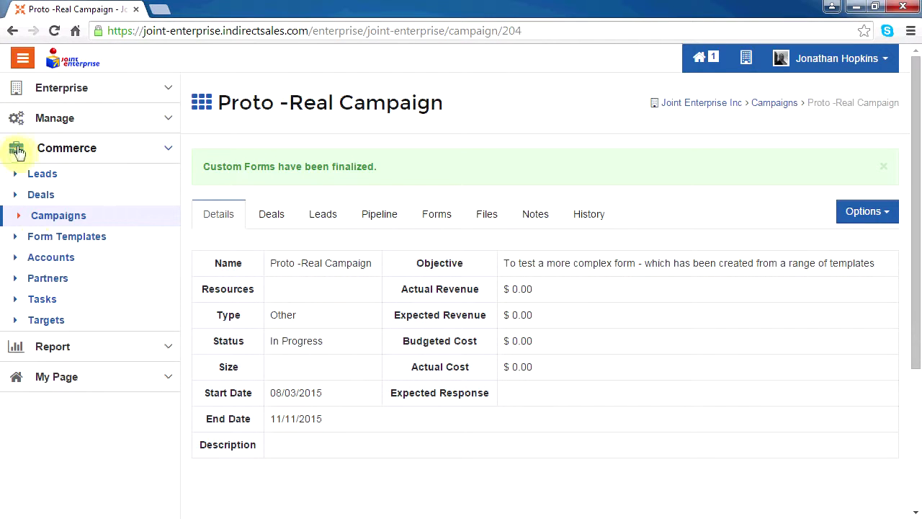
- Open the lead "XYZ company needs stuff" and accept it, confirming the start of work on it
click(44, 175)
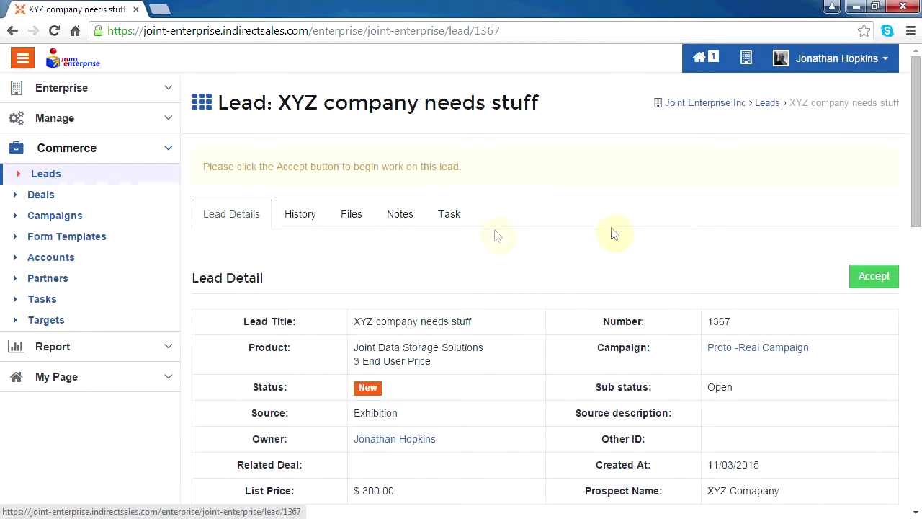
click(864, 276)
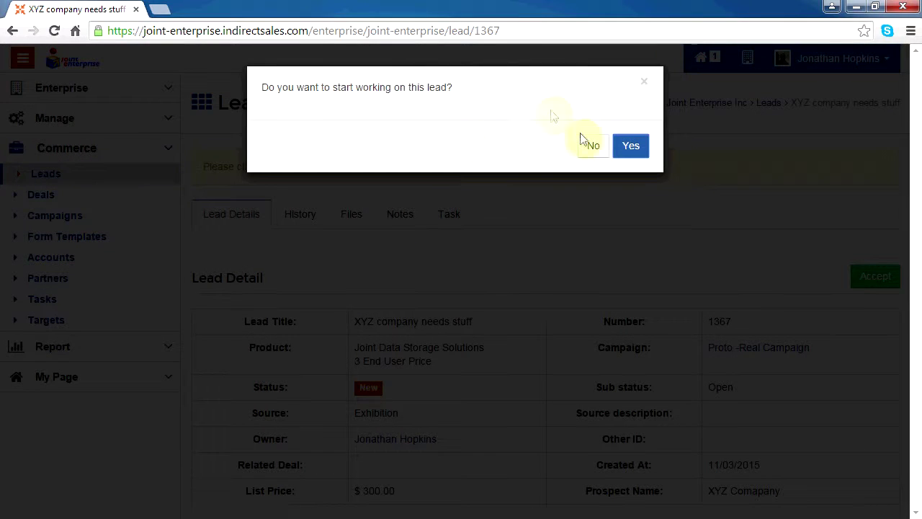
click(625, 140)
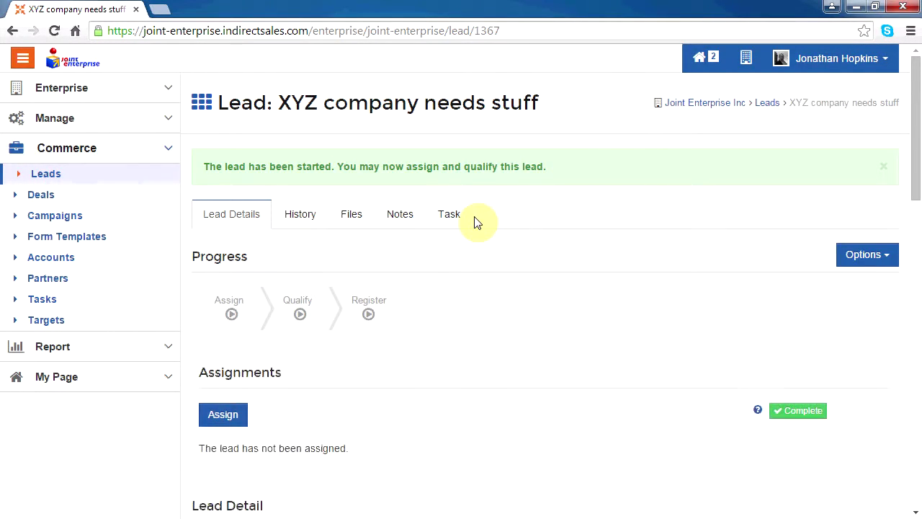
- Assign the lead to the logged-in salesperson as an individual and set that person as owner
scroll(288, 324, down, 2)
click(216, 278)
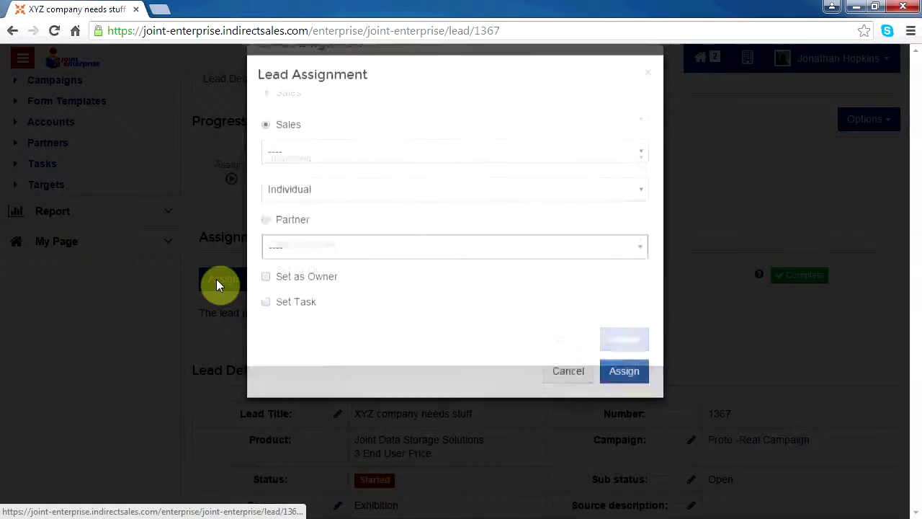
click(322, 167)
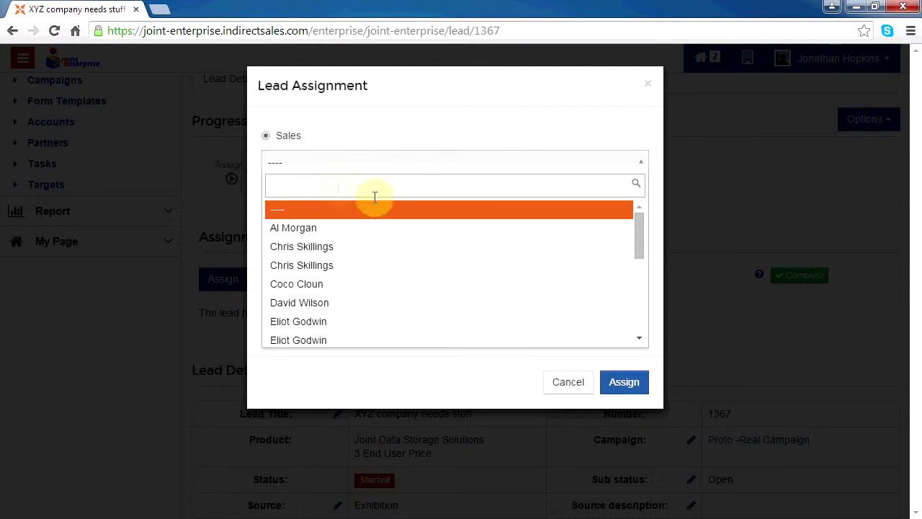
drag(639, 237, 635, 293)
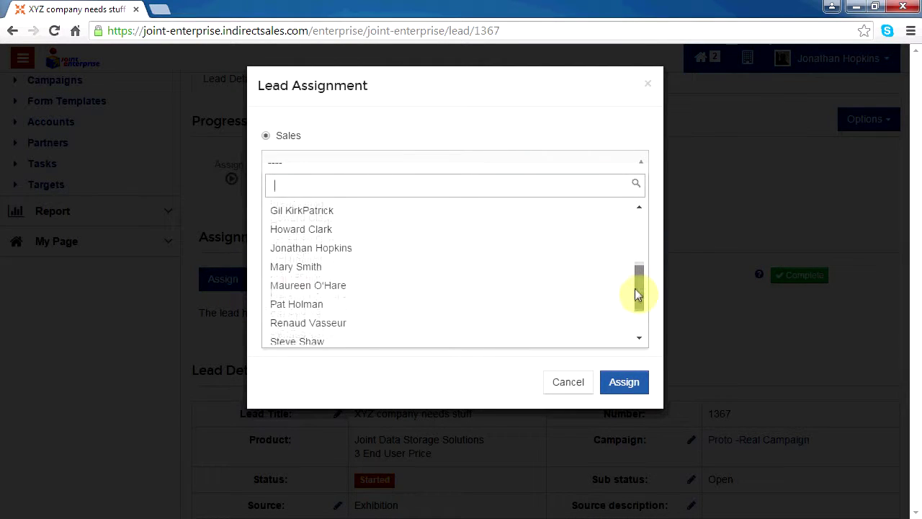
click(480, 245)
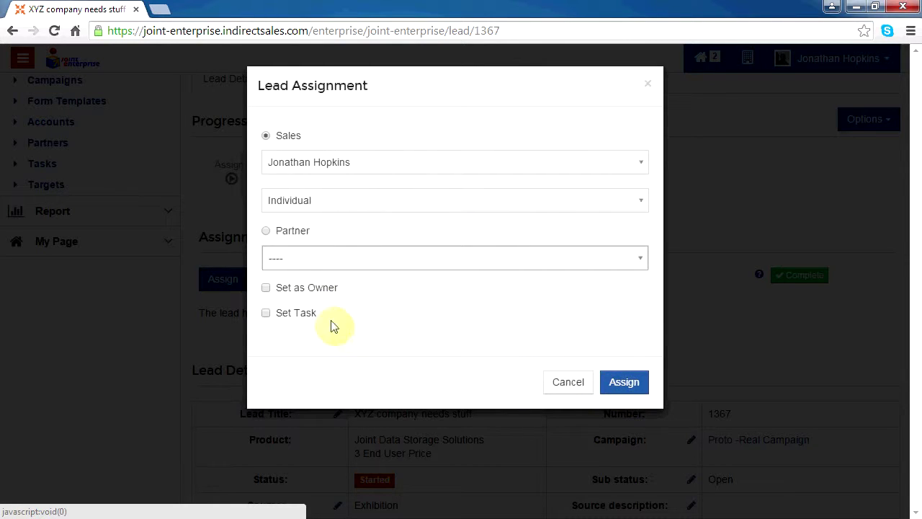
triple_click(275, 294)
click(267, 288)
click(620, 386)
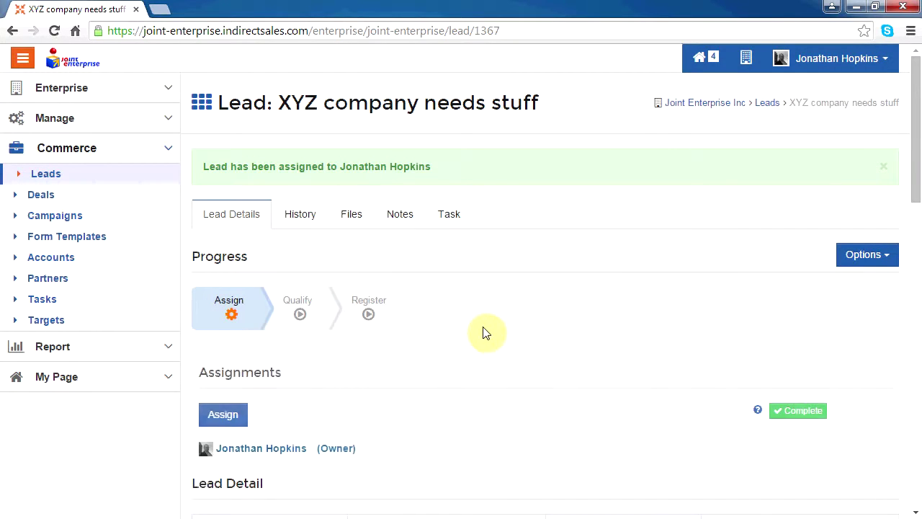
- Open the Qualify stage in the lead's progress to reach the qualification questions
scroll(486, 331, down, 1)
scroll(488, 329, up, 1)
scroll(487, 329, down, 1)
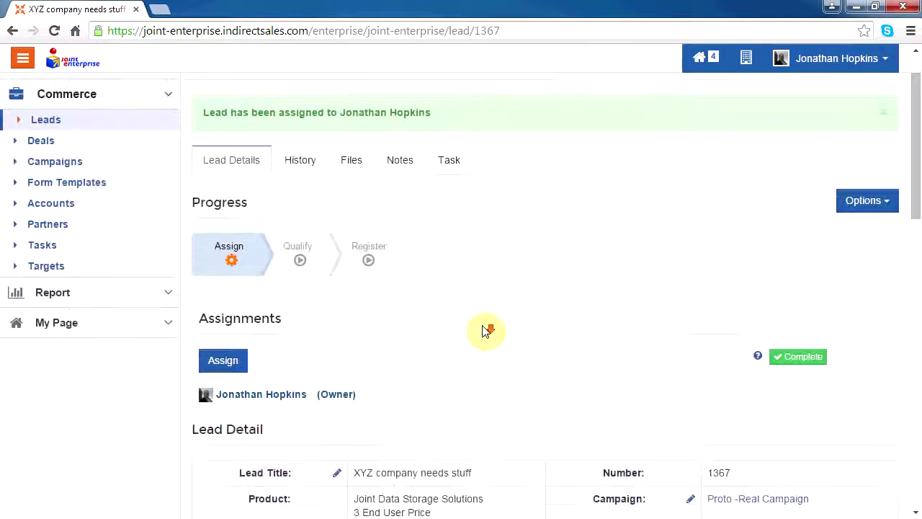
click(308, 249)
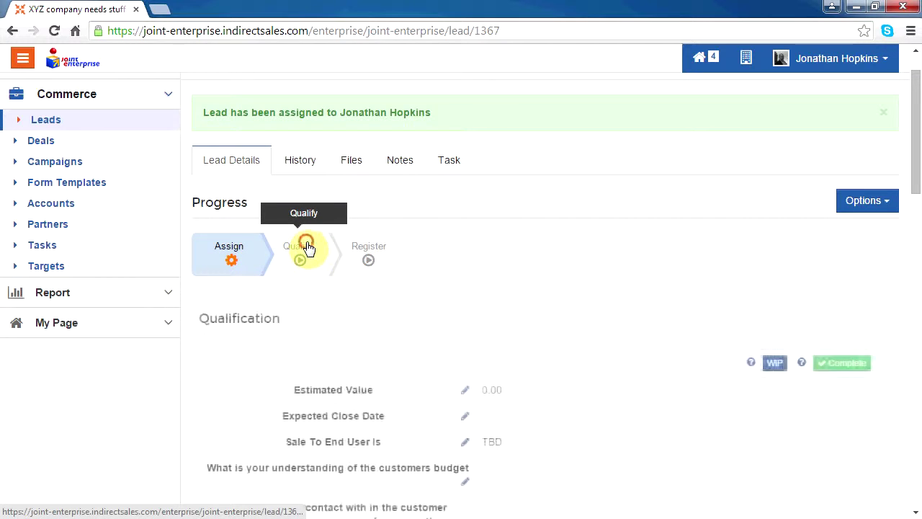
scroll(434, 292, down, 4)
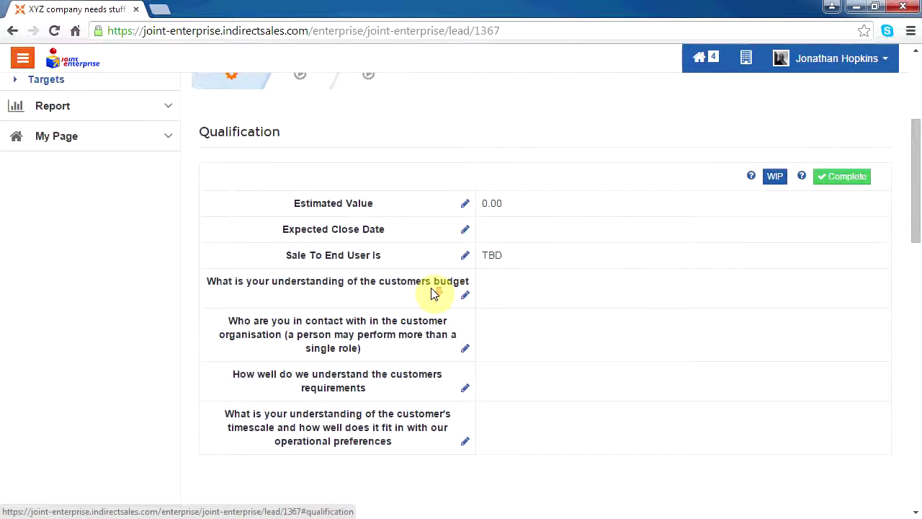
scroll(435, 292, up, 2)
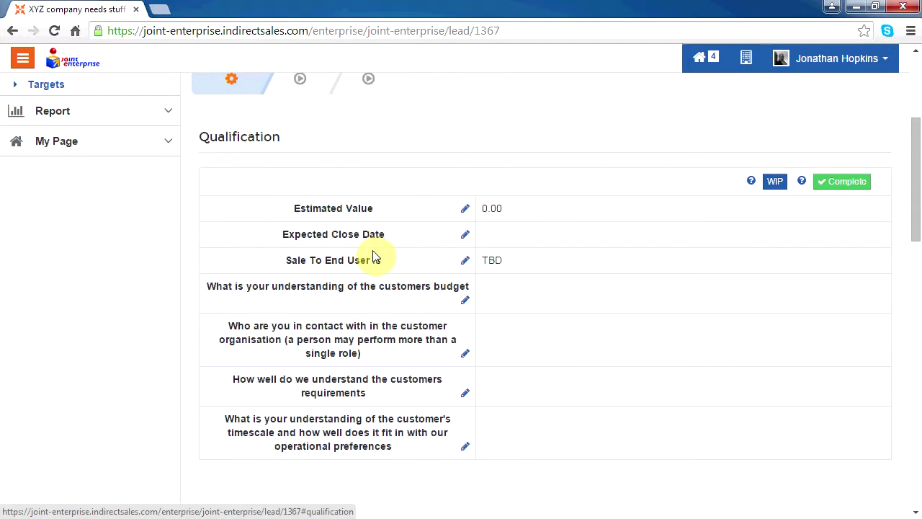
- Set the qualification's Estimated Value to 20000 and save it
click(468, 210)
double_click(522, 216)
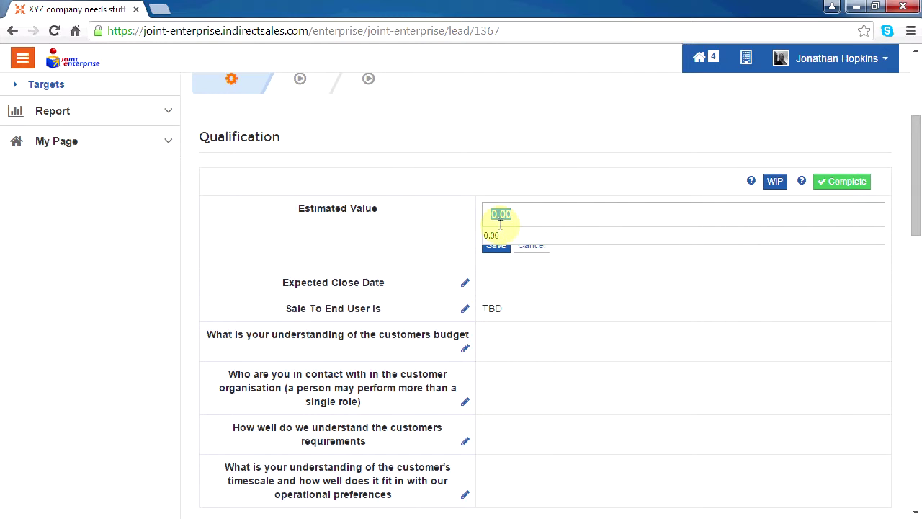
key(BackSpace)
key(BackSpace)
text(200)
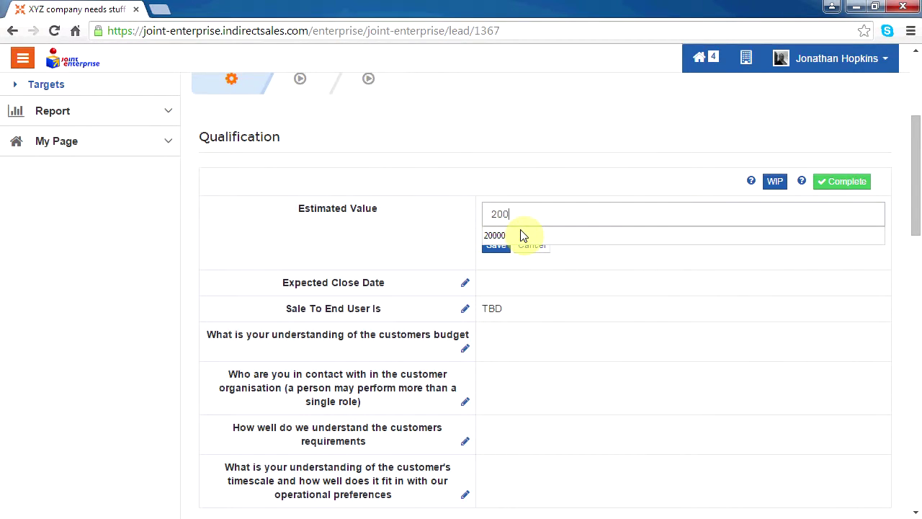
click(510, 235)
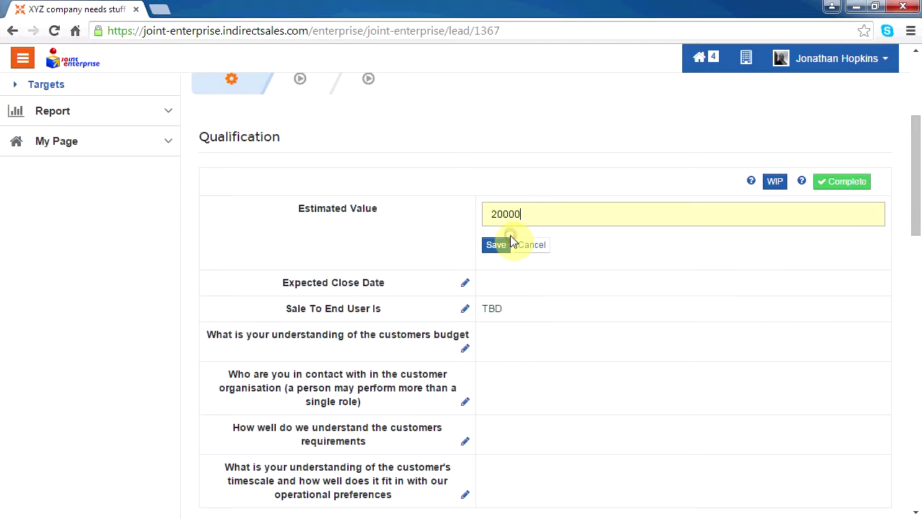
click(497, 247)
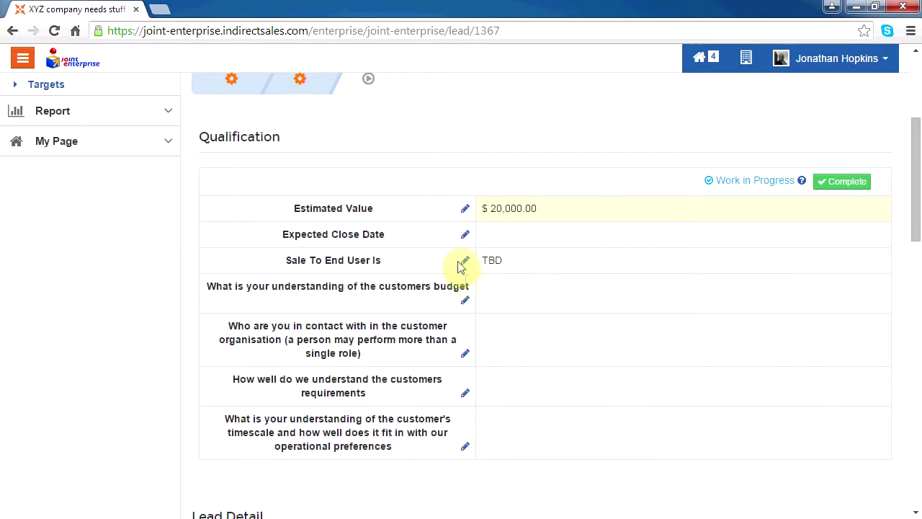
- Set the Expected Close Date to 2015-06-18 and save it
click(465, 234)
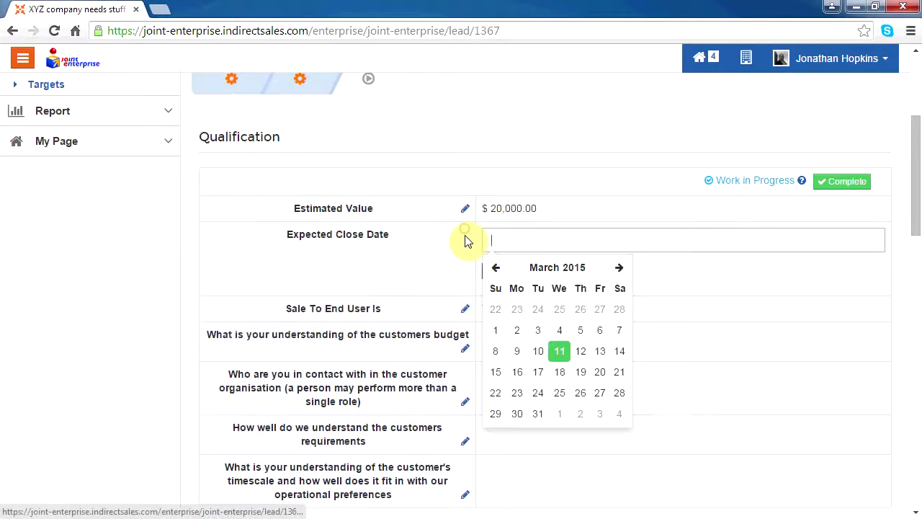
click(616, 271)
click(616, 271)
click(616, 271)
click(580, 351)
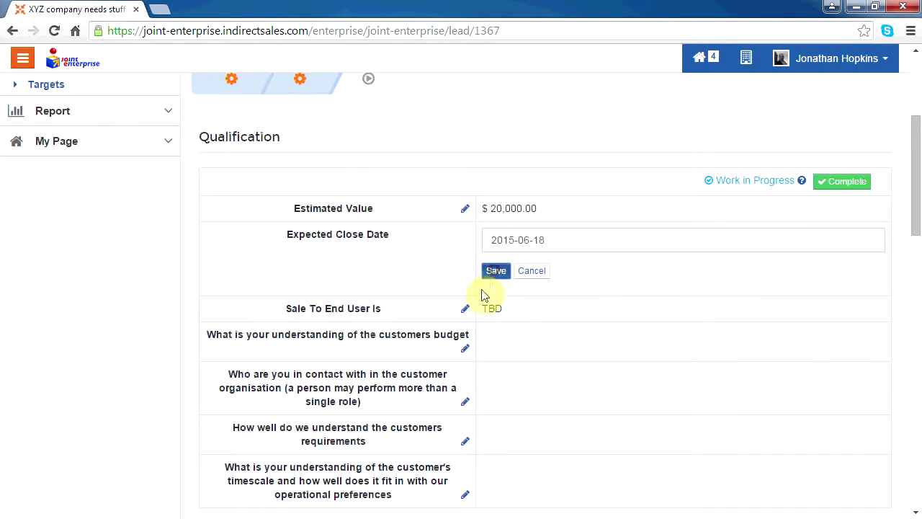
click(495, 271)
- Set Sale To End User Is to Direct and save the answer
click(465, 261)
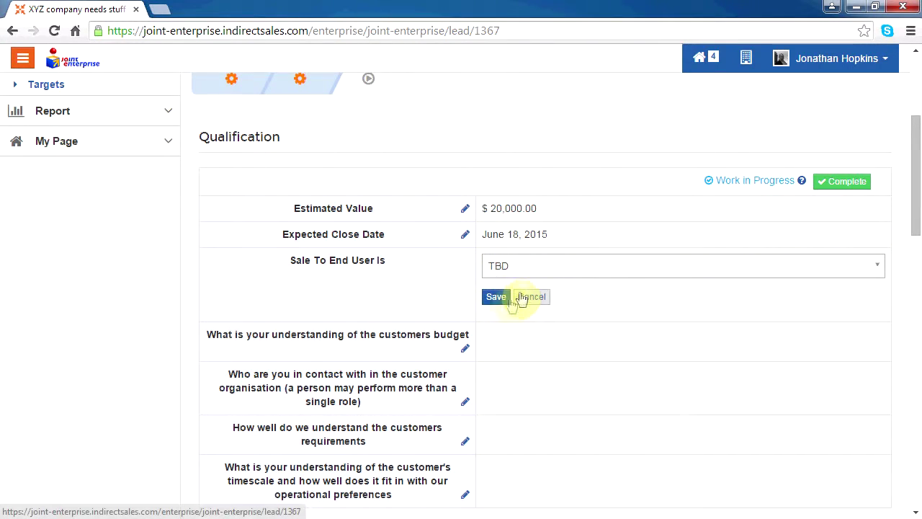
click(504, 266)
click(508, 305)
click(497, 297)
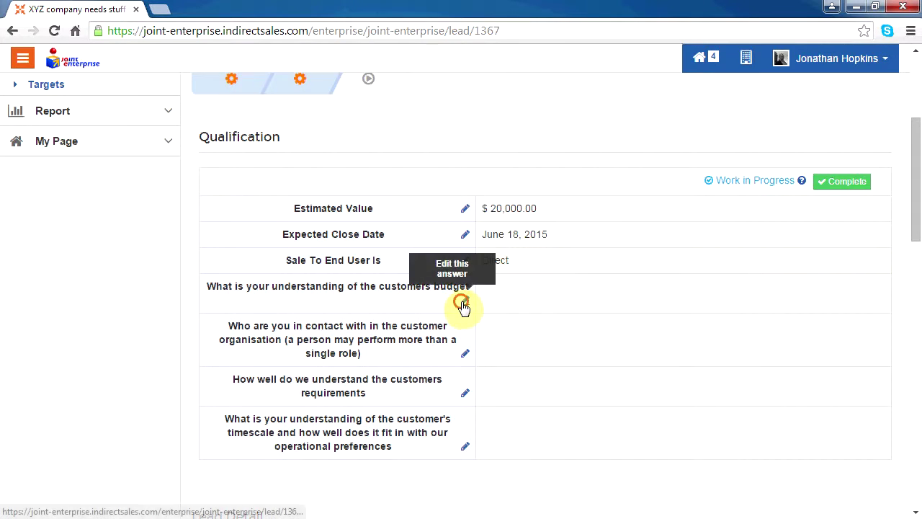
- Answer the customer budget question with sufficient budget to acquire the range of products and services meeting his current requirements, and save
click(465, 301)
click(526, 310)
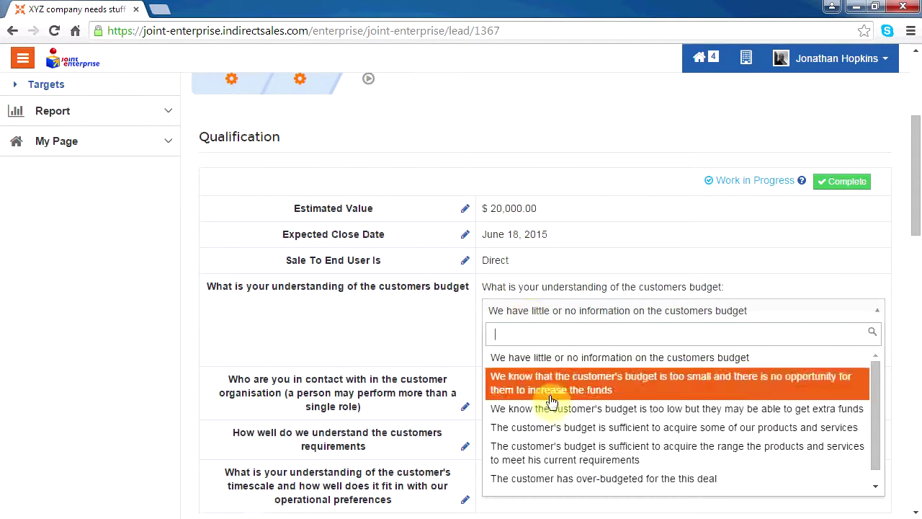
click(551, 455)
click(349, 342)
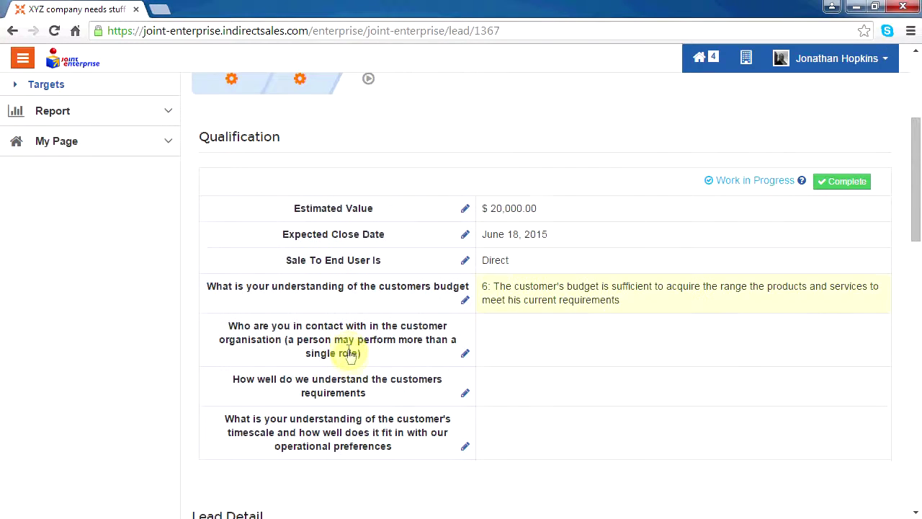
- Record Champion, Influencer, Buyer and Decision Maker as the contacts in the customer organisation and save the answer
click(464, 353)
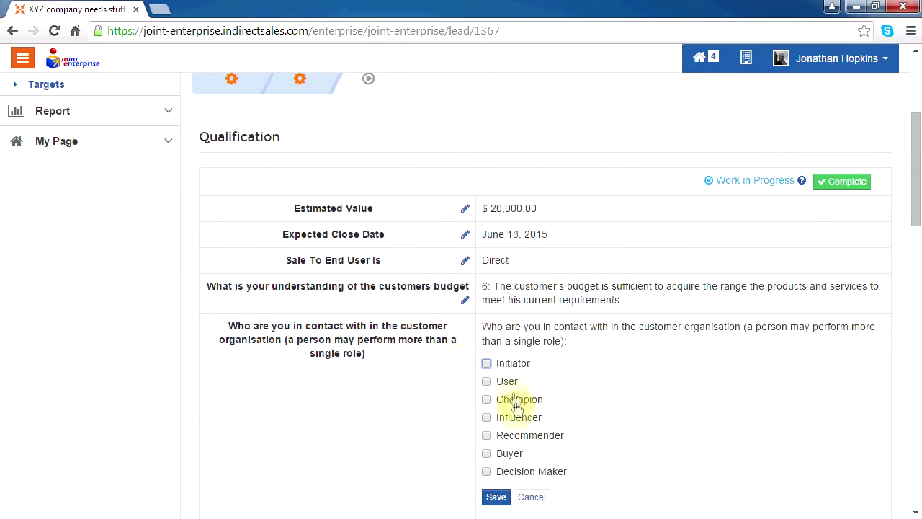
click(487, 453)
click(487, 471)
scroll(530, 396, down, 2)
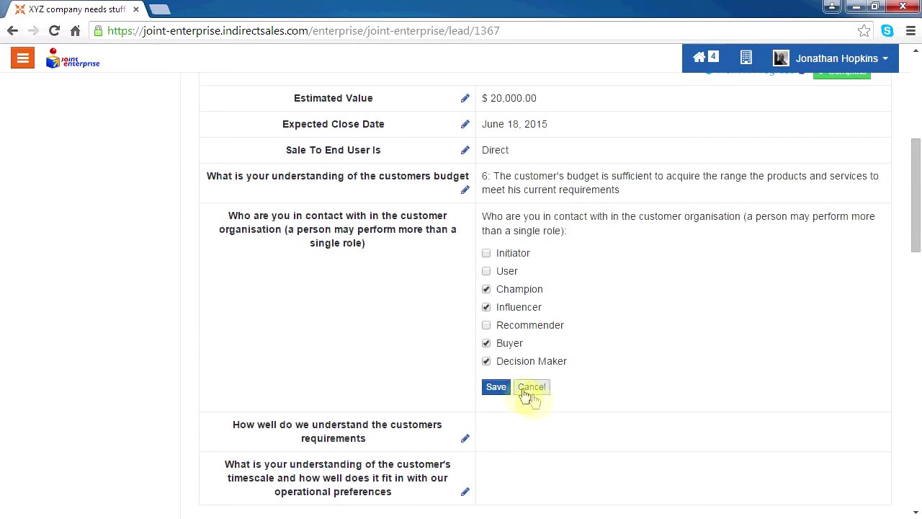
click(495, 387)
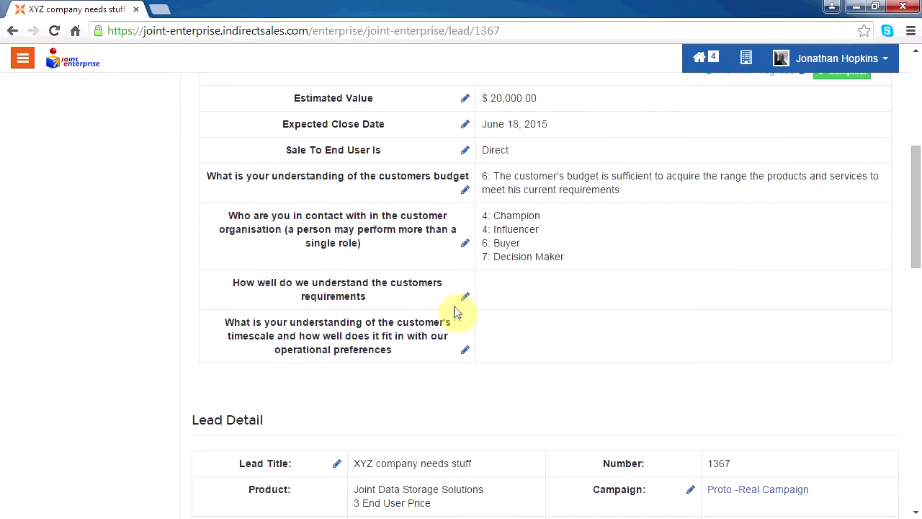
- Answer the customer requirements question with "We understand the customers needs and can meet with his requirements as can our competitors" and save
scroll(457, 311, down, 1)
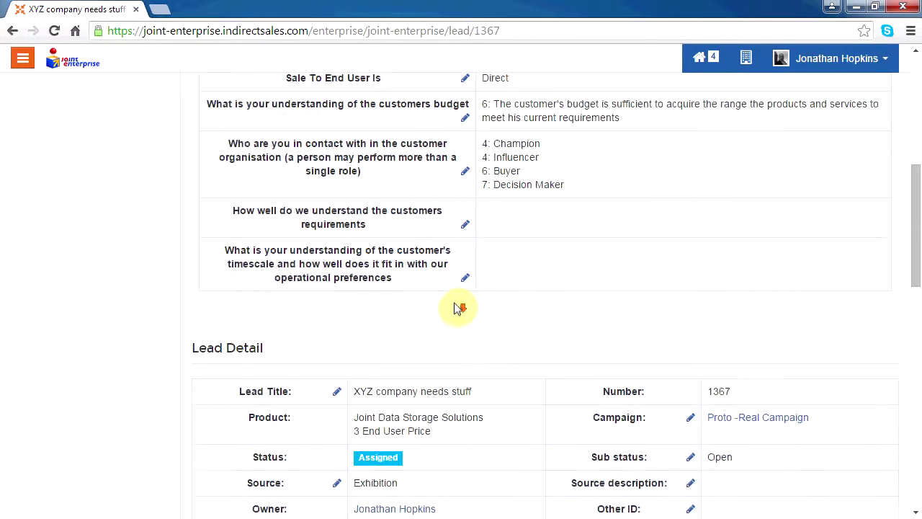
click(464, 224)
click(502, 240)
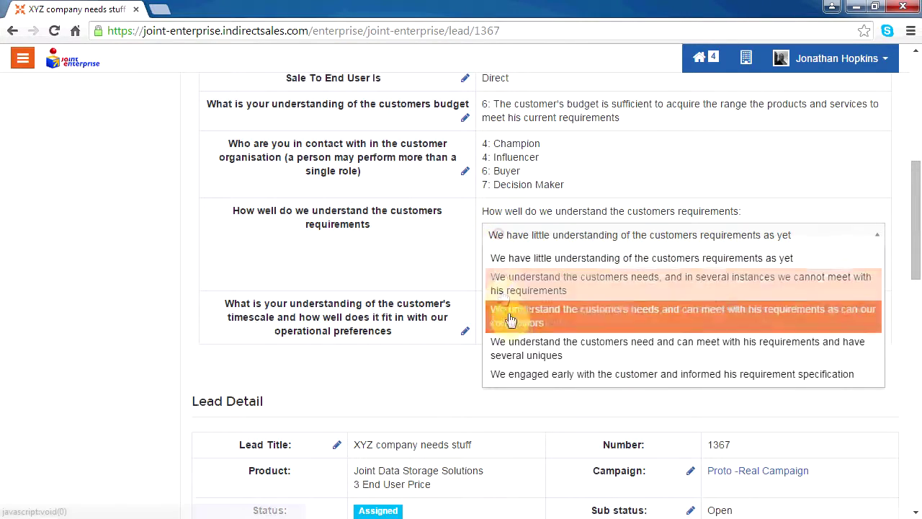
click(509, 321)
click(433, 266)
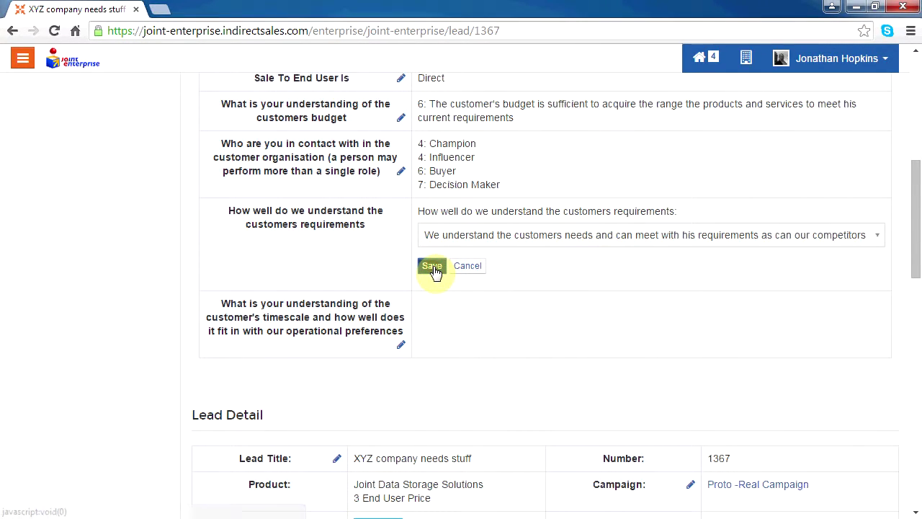
- Answer the customer timescale question with "The customer has quite an urgent timescale, and if we were to meet it we may risk other projects" and save
scroll(435, 267, down, 3)
scroll(433, 267, up, 3)
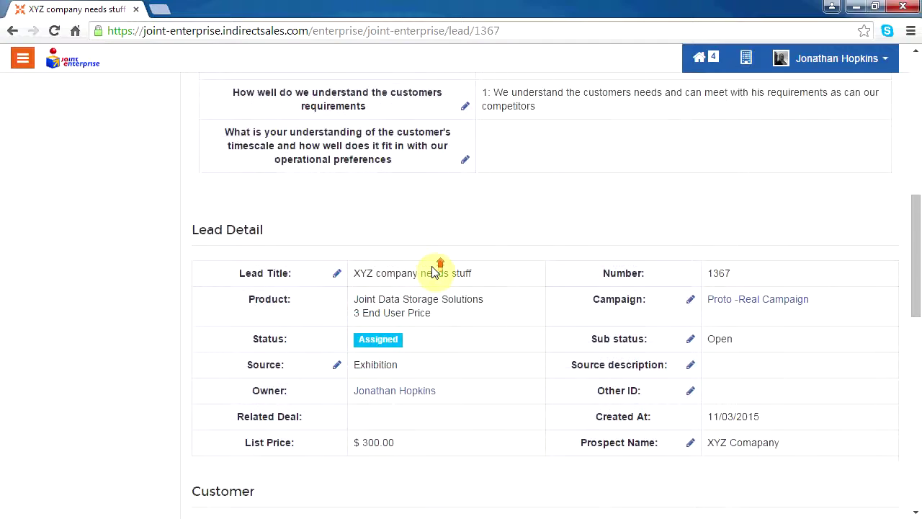
click(465, 267)
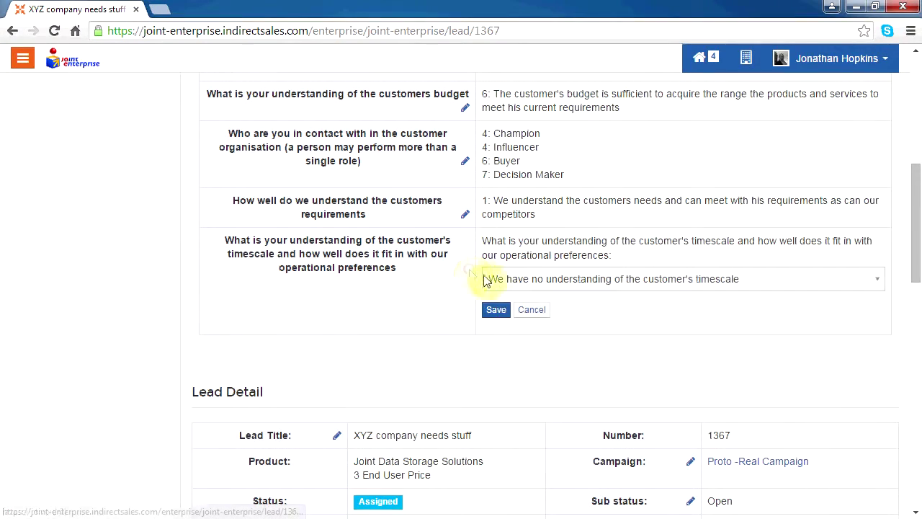
click(525, 280)
click(538, 381)
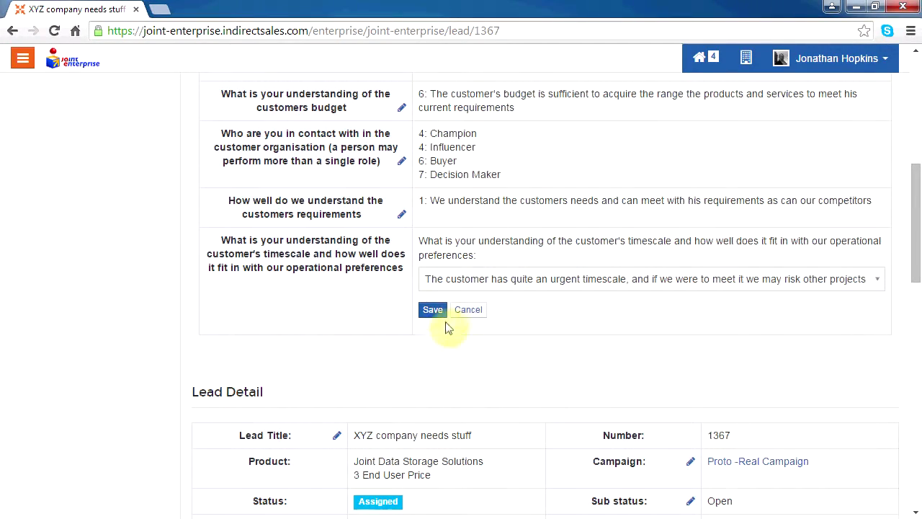
click(436, 316)
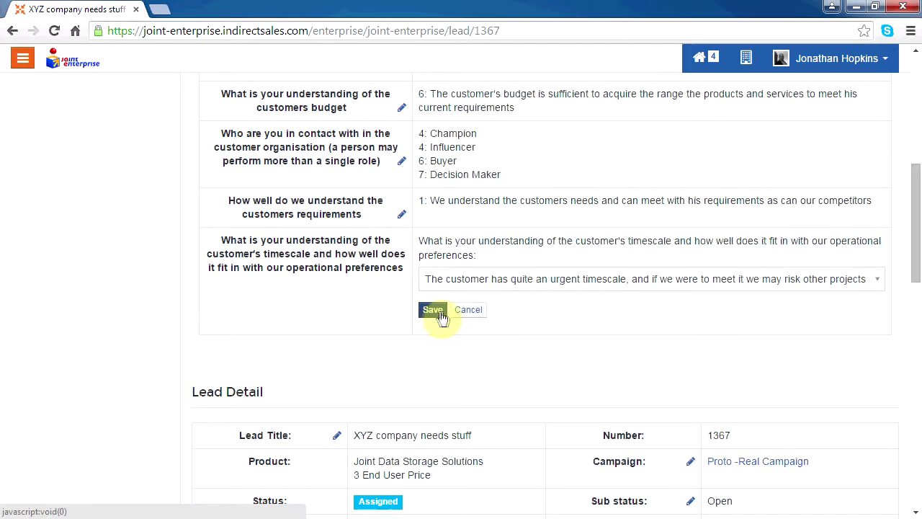
scroll(444, 321, down, 3)
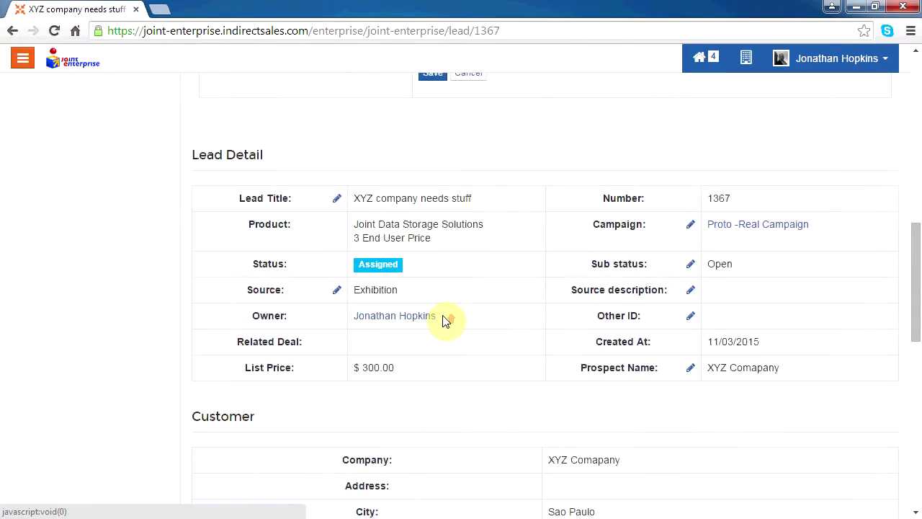
scroll(446, 320, up, 3)
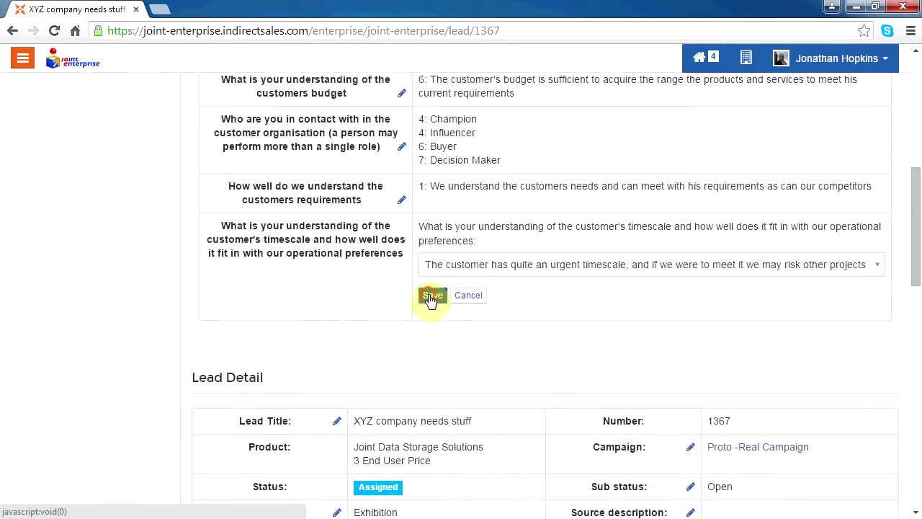
click(431, 296)
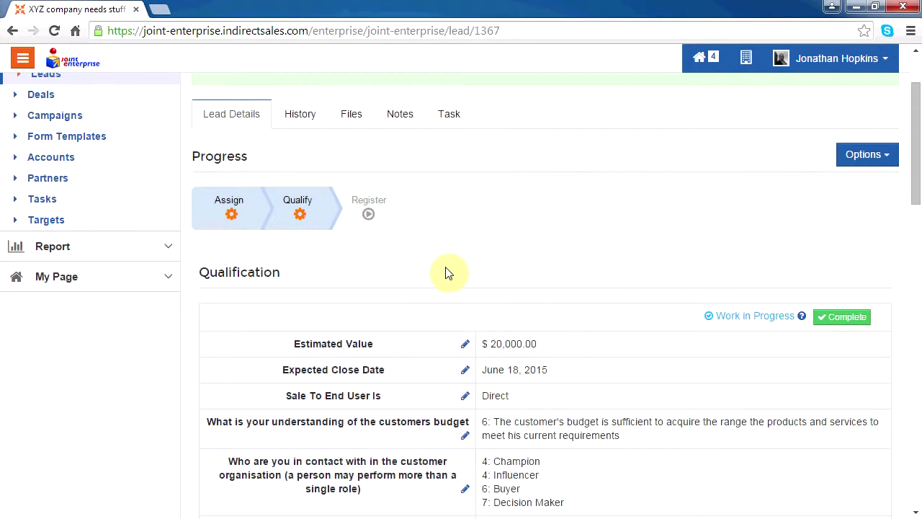
- Promote the lead to a deal and register it with a new account and contact
click(850, 154)
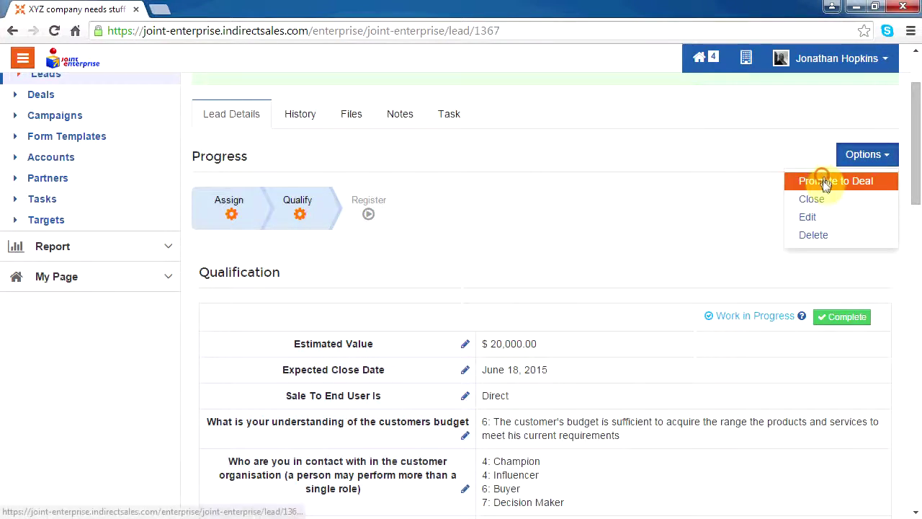
click(824, 180)
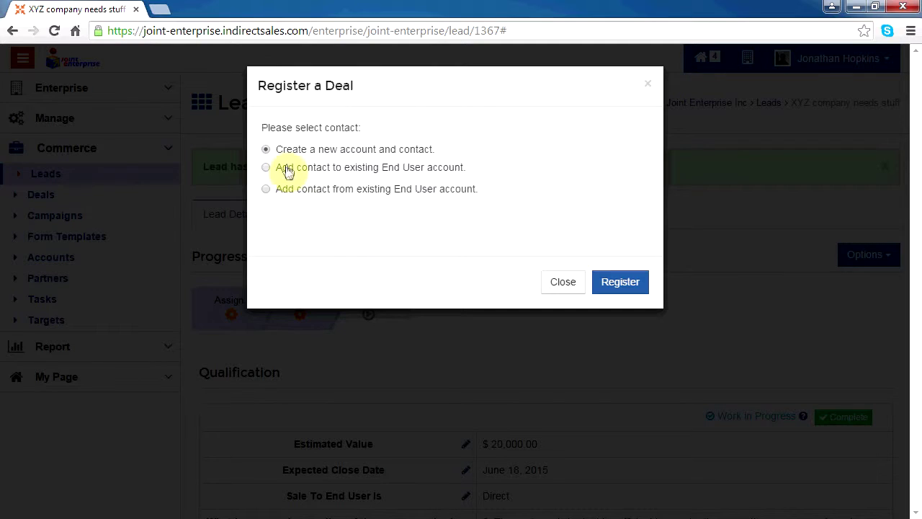
click(616, 287)
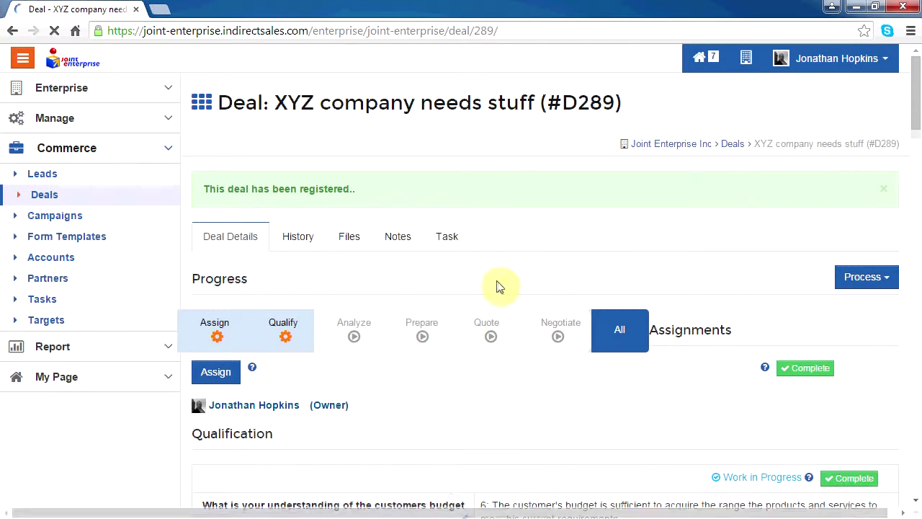
- Open the deal's Analyze stage, set the number of people working away from the office to 10-100, and save the answer
scroll(502, 283, down, 3)
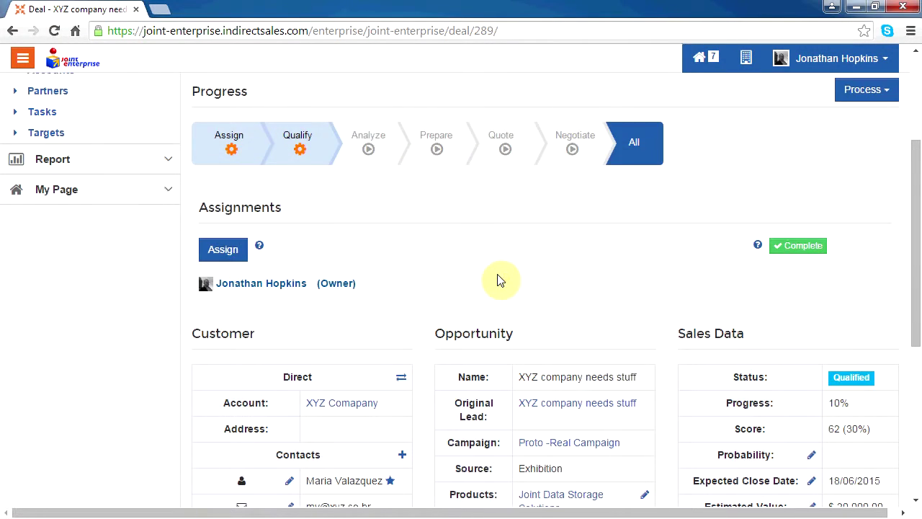
scroll(469, 284, up, 2)
click(363, 258)
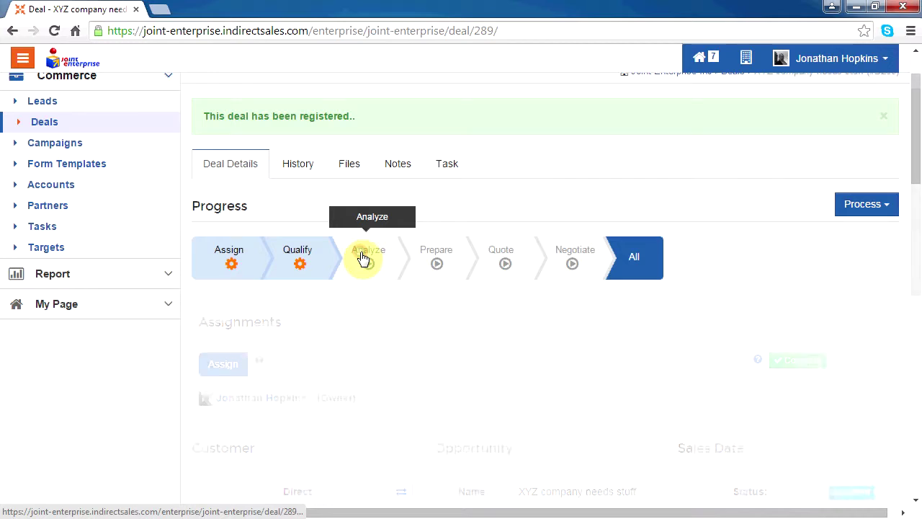
scroll(465, 294, down, 3)
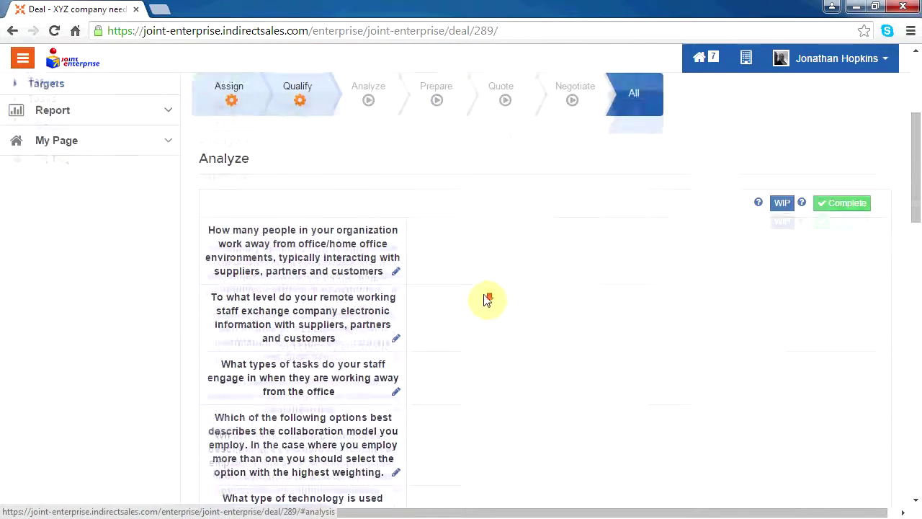
click(396, 237)
click(461, 233)
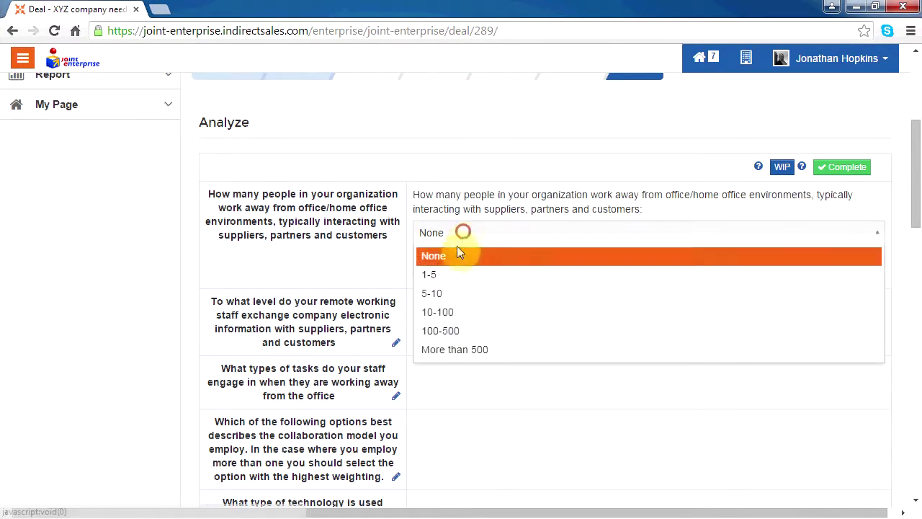
click(463, 314)
click(423, 264)
- Answer the electronic information exchange question with "Exchange of commercially confidential material which is protectively marked" and save
click(395, 308)
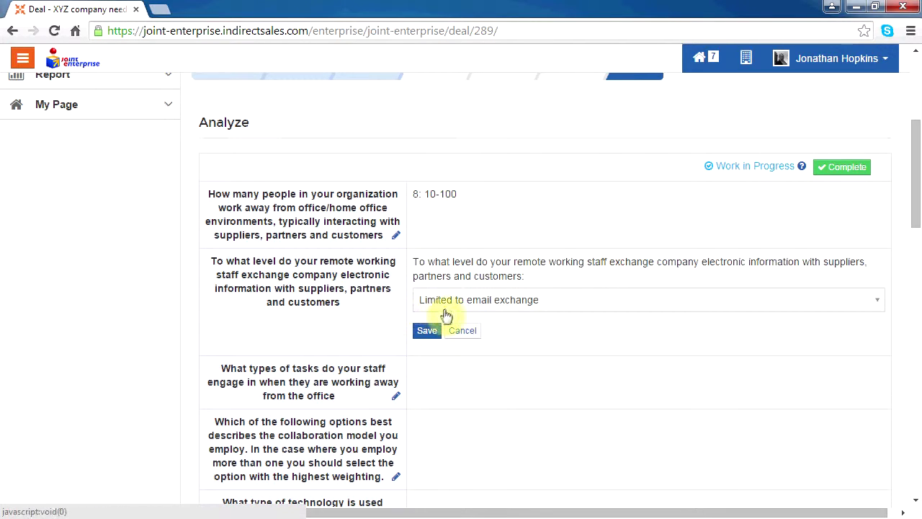
click(447, 300)
click(447, 379)
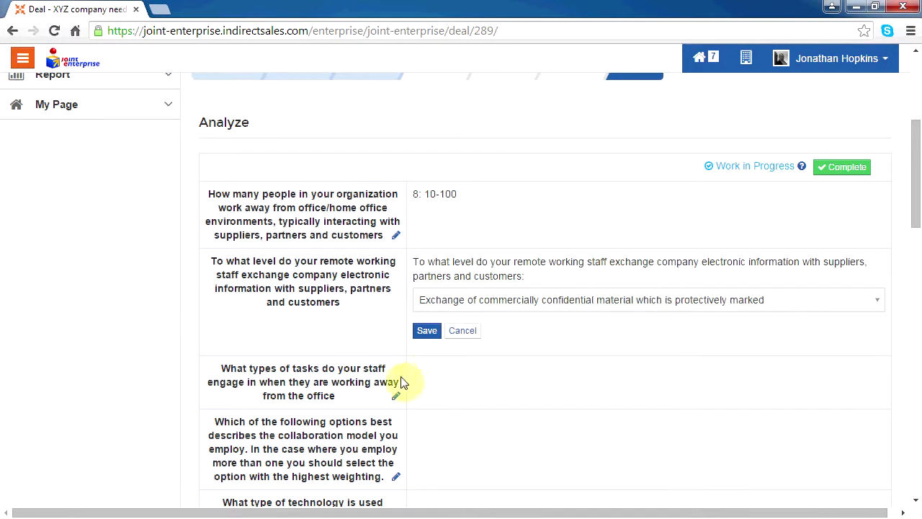
click(425, 330)
- Examine the Analyze score below the questions and the deal's progress and score in the sales data
scroll(422, 329, down, 10)
scroll(423, 324, down, 2)
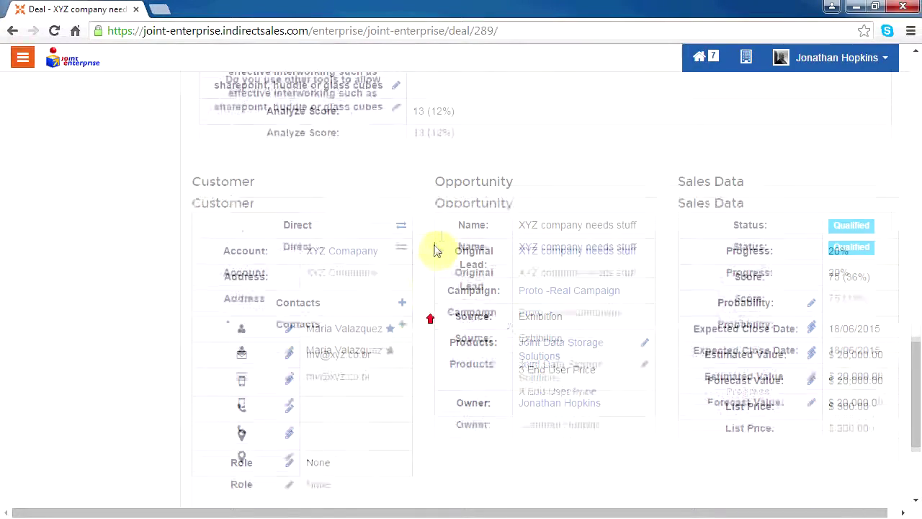
scroll(403, 310, up, 2)
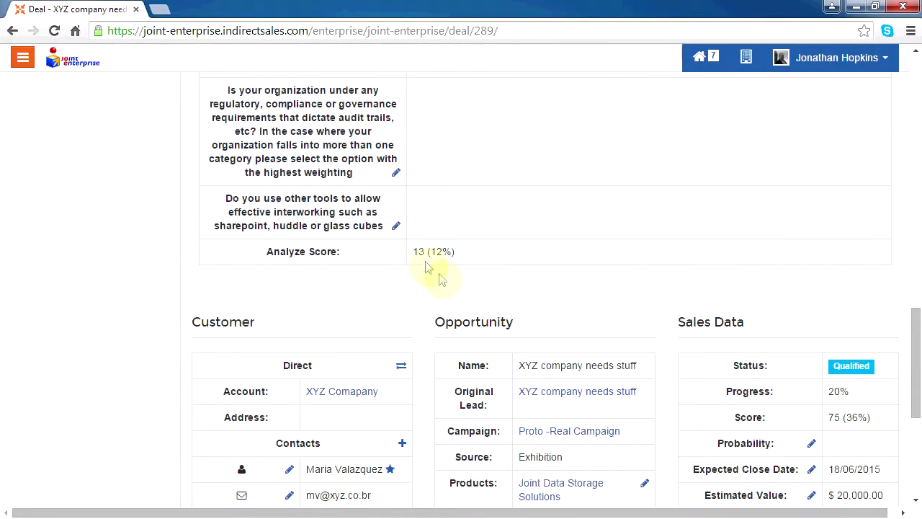
scroll(427, 265, down, 1)
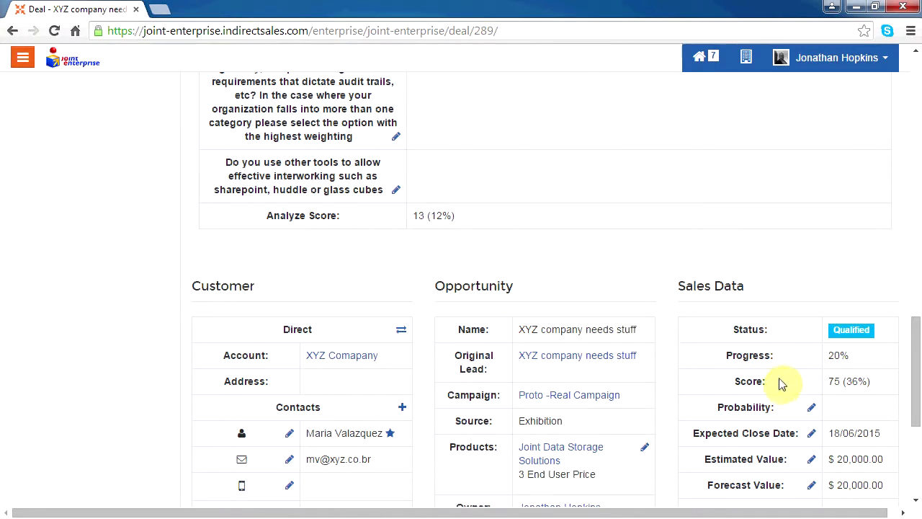
scroll(551, 355, up, 10)
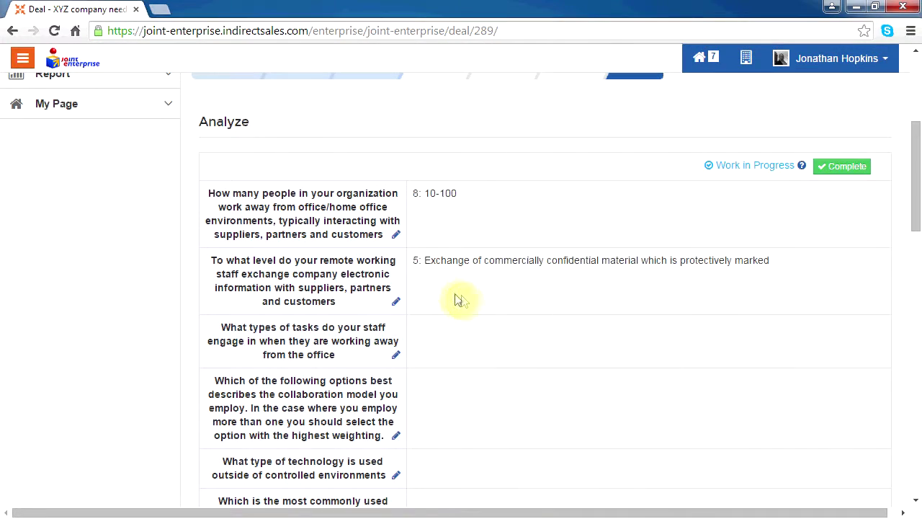
- For staff tasks away from the office, select working with customers and partners on business opportunities and sending information to service providers, and save
click(395, 303)
click(427, 329)
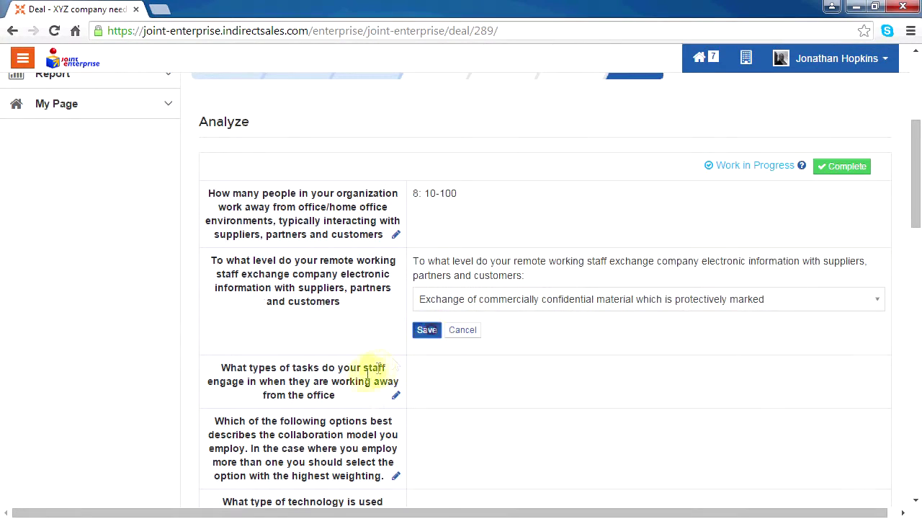
click(397, 358)
drag(426, 366, 473, 385)
click(421, 406)
click(417, 404)
click(418, 368)
scroll(425, 389, down, 2)
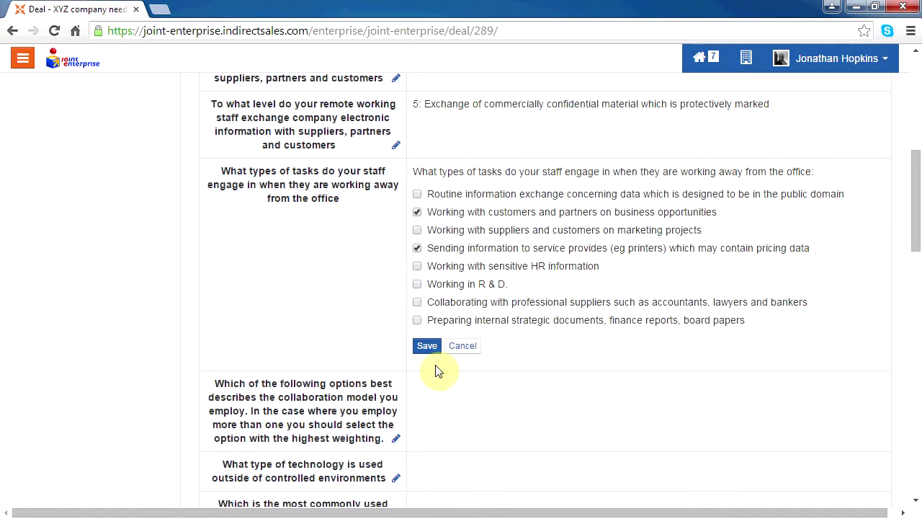
click(425, 347)
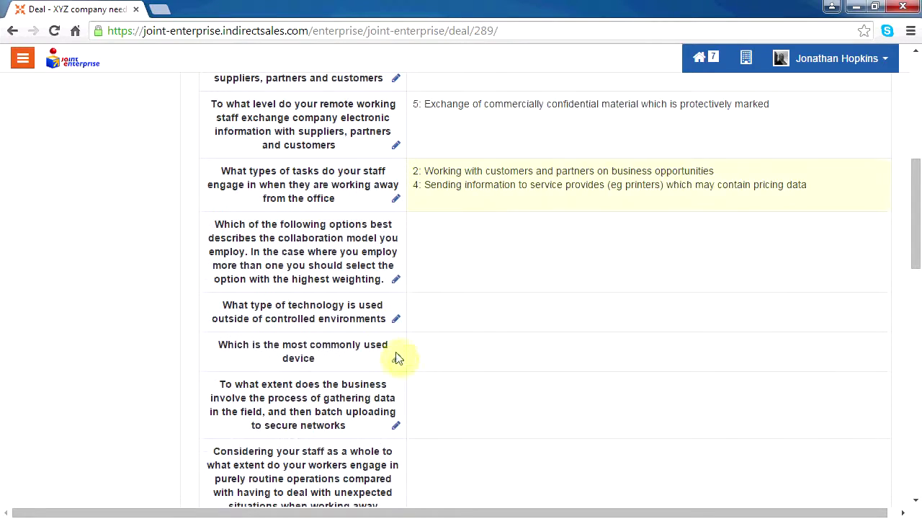
- Answer the collaboration model question with "We participate in ad-hoc or unstructured groupings in pursuit of specific projects" and save
click(395, 280)
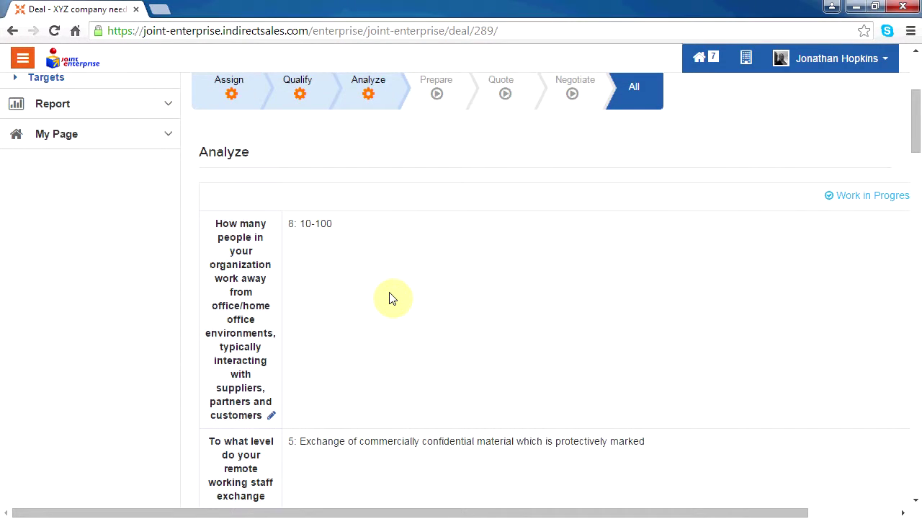
scroll(346, 258, down, 6)
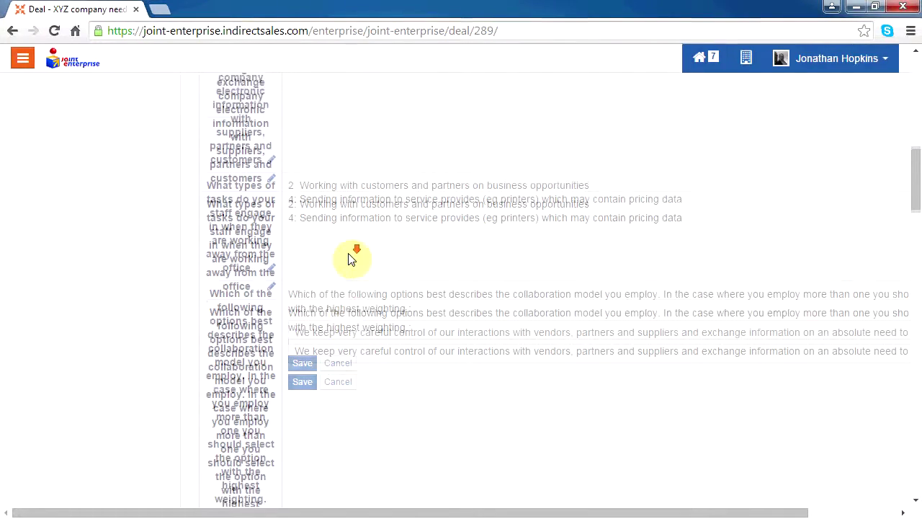
click(345, 293)
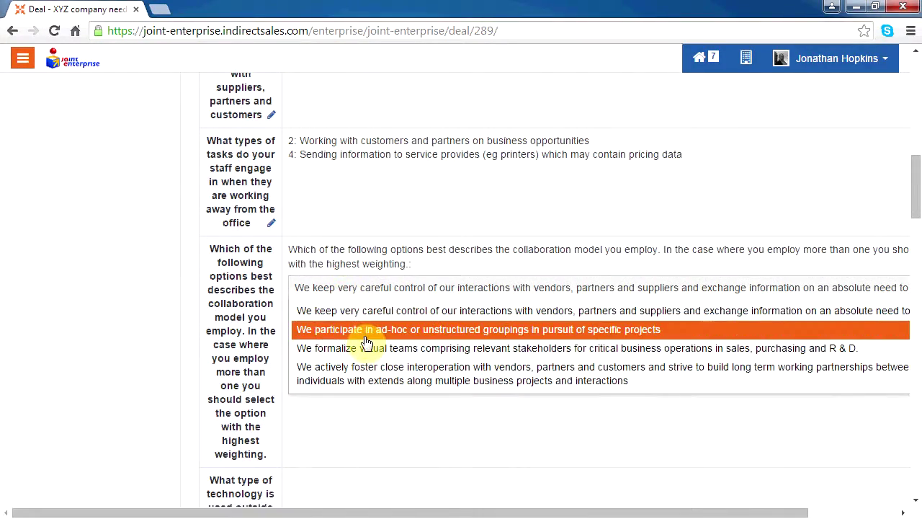
click(365, 331)
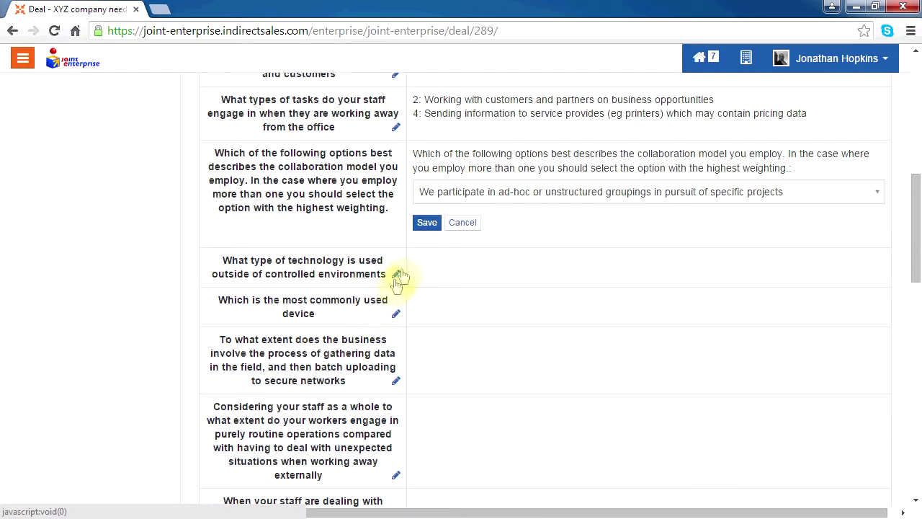
click(425, 224)
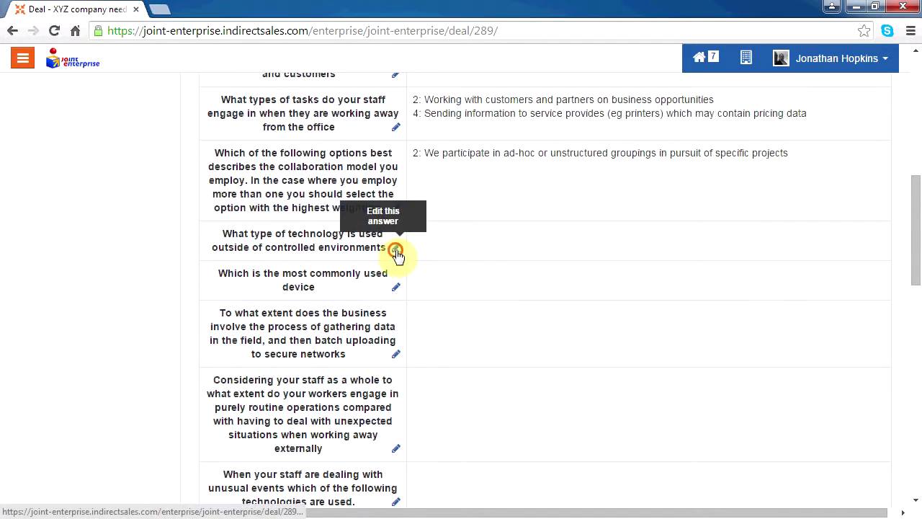
- Select Tablets (android), Laptops (Windows), Tablets (ios) and Laptops(Mac) as the technology used outside controlled environments, and save the answer
click(396, 248)
click(416, 329)
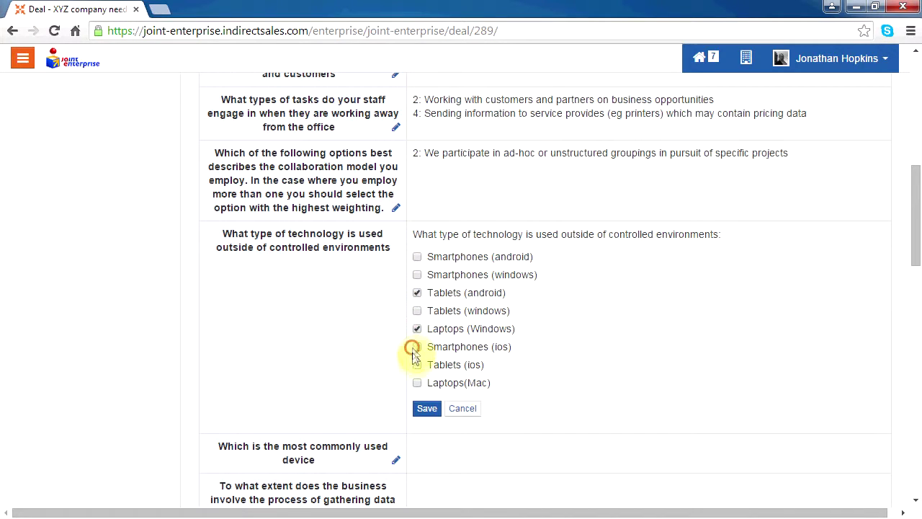
click(425, 410)
- Set the most commonly used device to Tablets (windows) and save the answer
scroll(382, 361, down, 1)
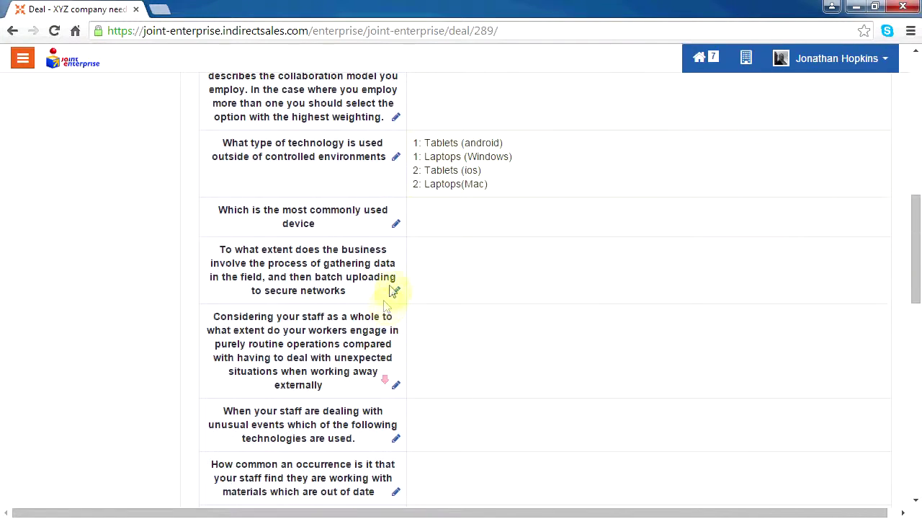
click(396, 226)
click(436, 241)
click(435, 336)
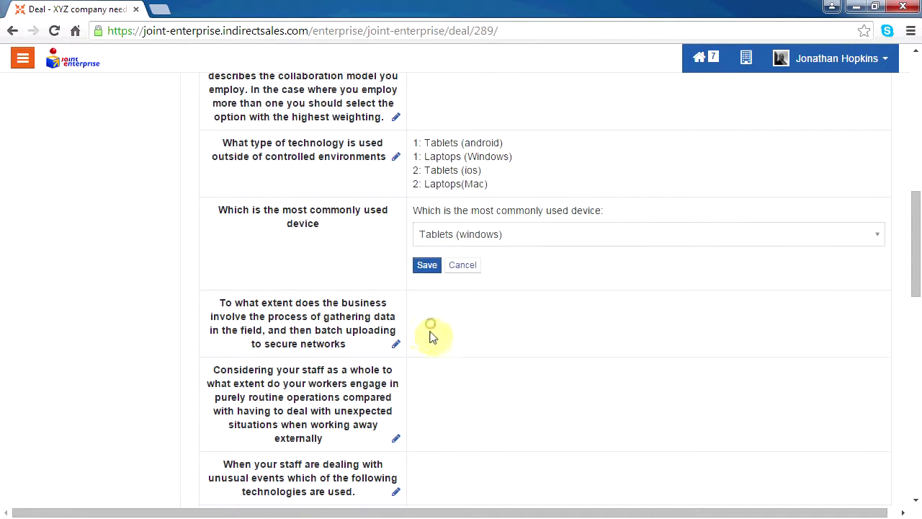
click(425, 266)
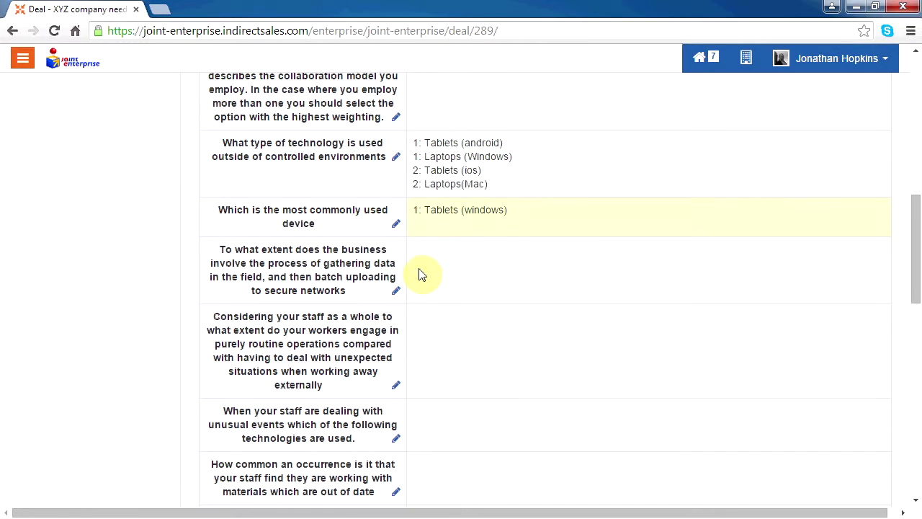
- Answer the field data gathering question with "This is a mission critical business activity", save, and open the question on routine operations for editing
click(398, 293)
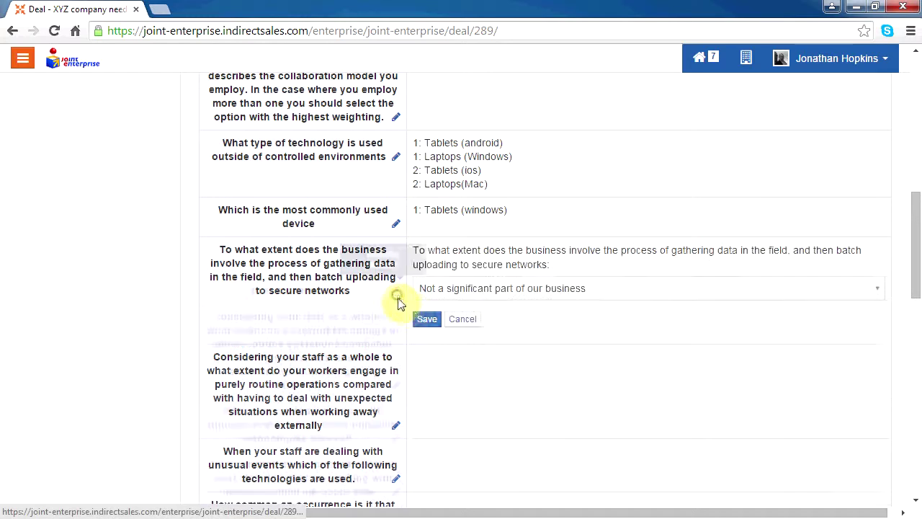
click(435, 288)
click(450, 367)
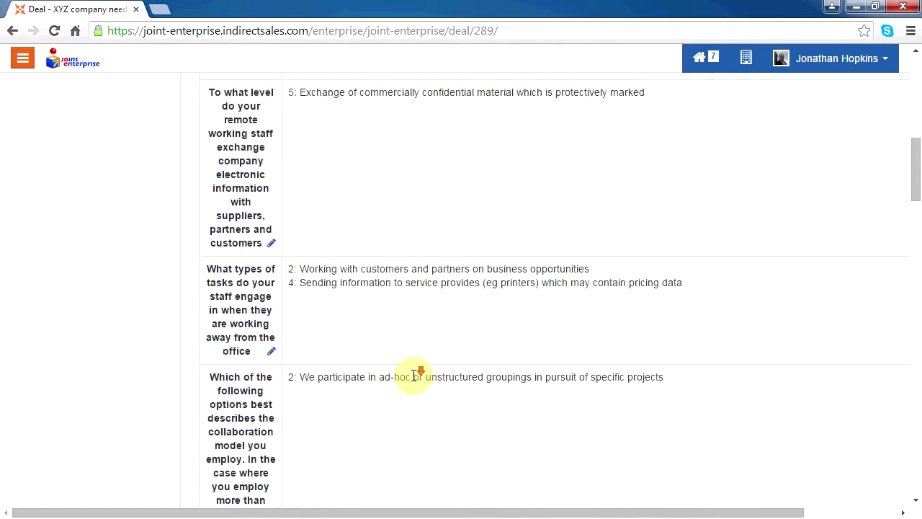
scroll(415, 375, down, 9)
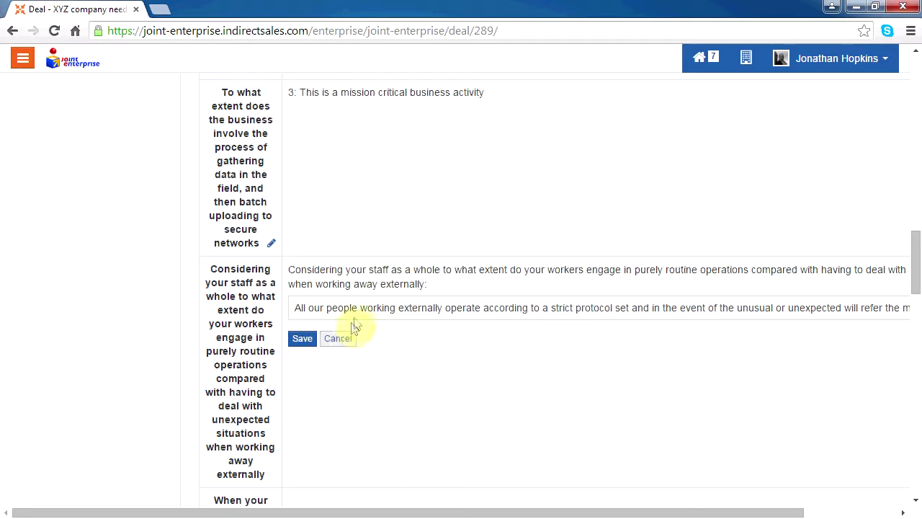
- Answer the routine operations question with "Our business is one in which the unexpected and unusual can happen…" and save
click(354, 309)
click(366, 377)
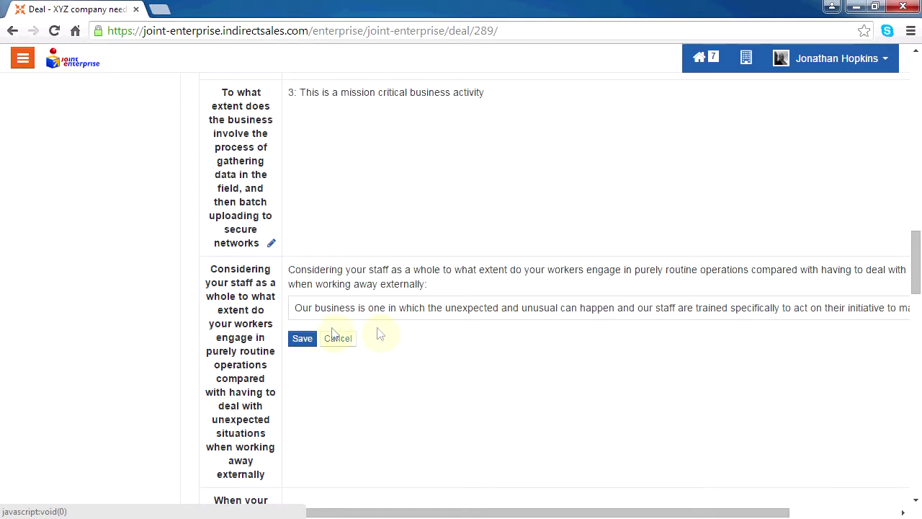
scroll(272, 331, down, 1)
click(301, 321)
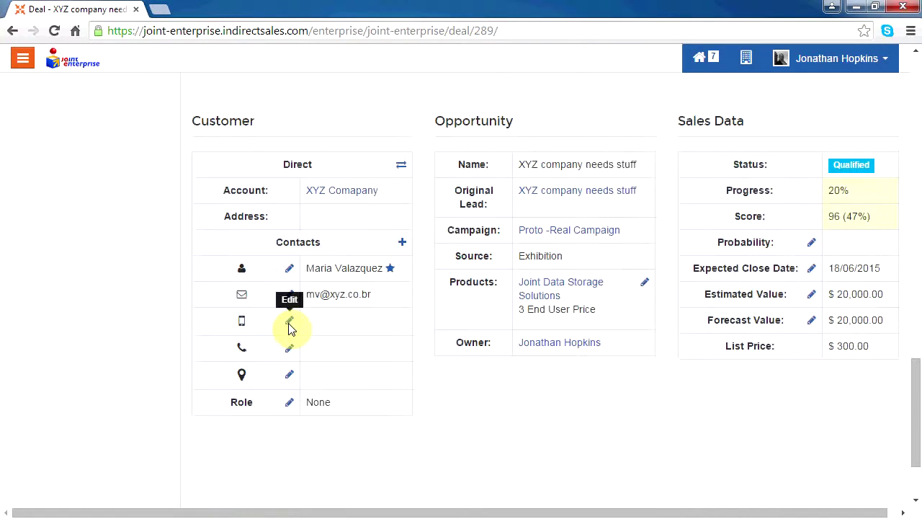
- Select "Photographic/video or audio data" and "Other legal instruments that might be binding" as technologies used for unusual events, and save
scroll(464, 322, up, 10)
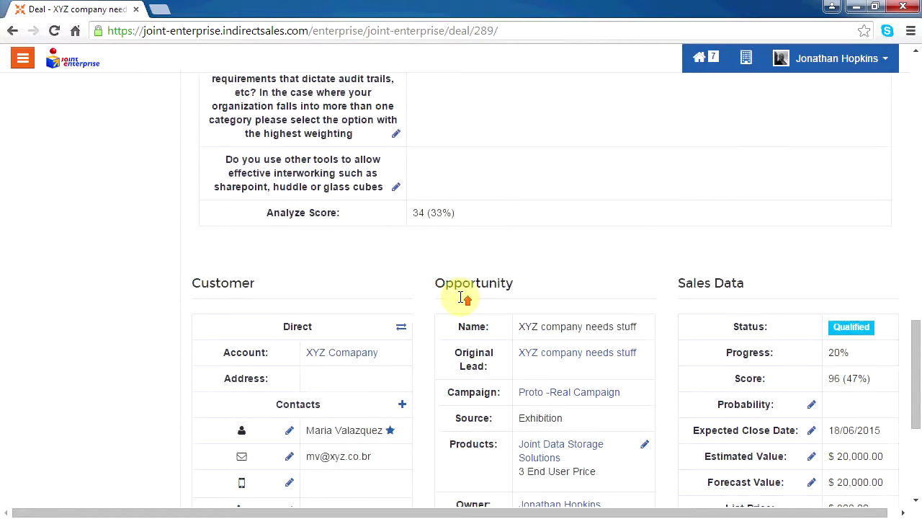
scroll(425, 296, down, 1)
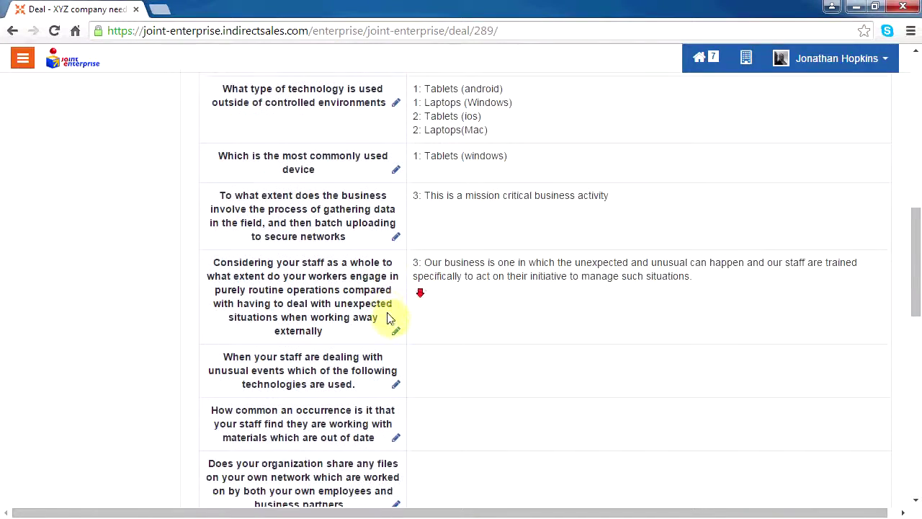
click(395, 387)
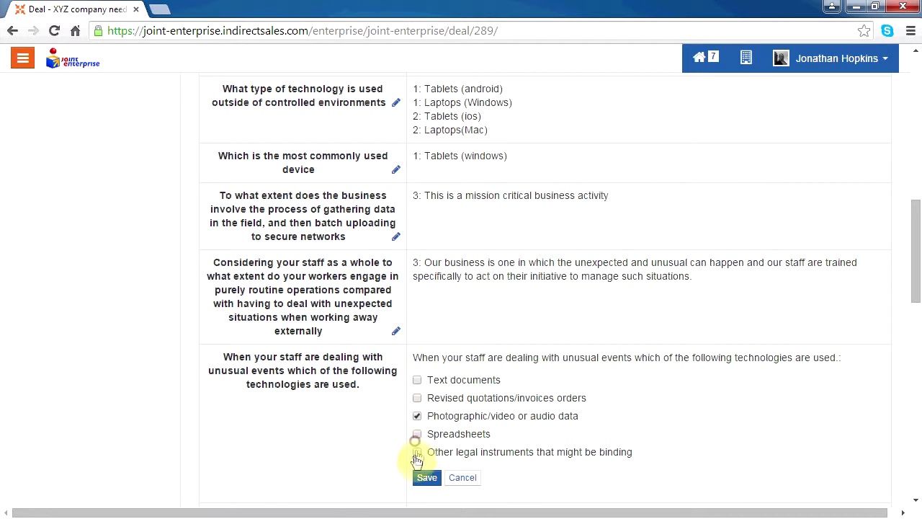
click(424, 477)
- Answer the out-of-date materials question with "Our business is very dynamic and this happens more than we would want it to" and save
scroll(354, 425, down, 2)
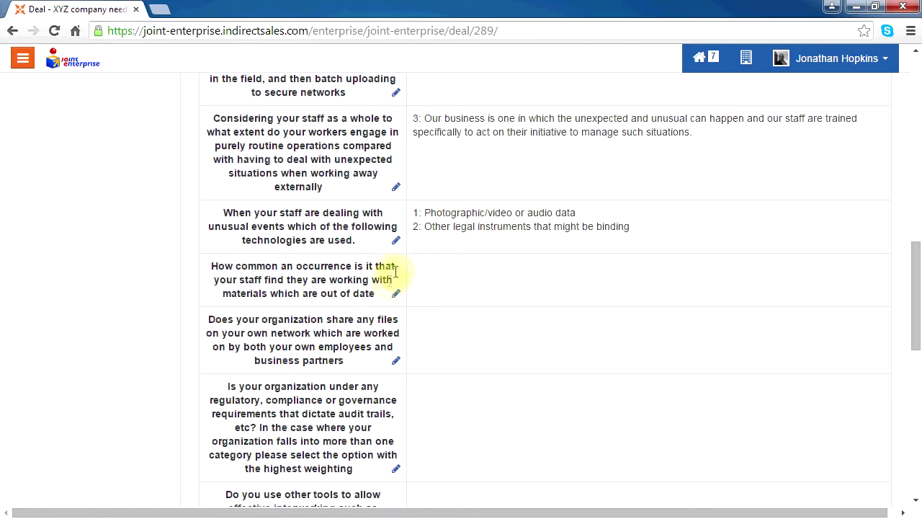
click(396, 294)
click(435, 308)
click(438, 376)
click(422, 339)
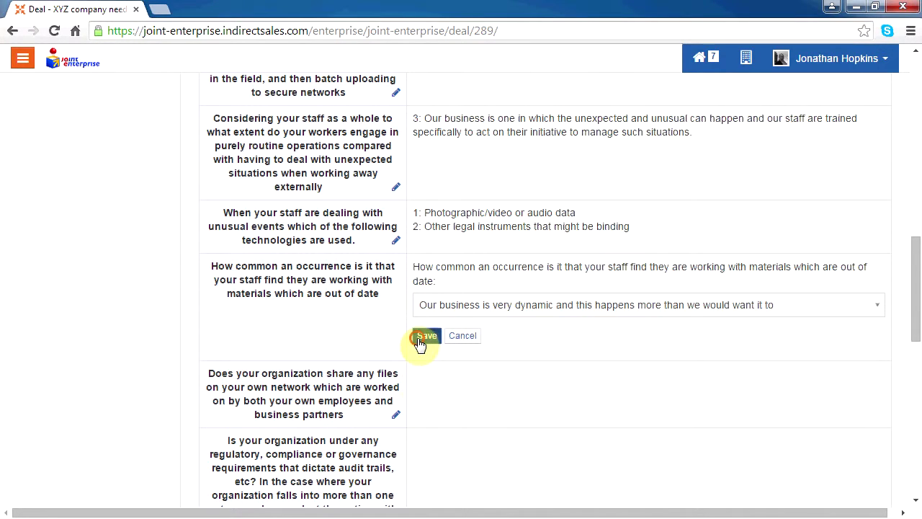
- Answer the question on sharing network files with partners with "We encourage interworking between our employees and partners" and save
click(396, 365)
click(430, 369)
click(426, 420)
scroll(401, 370, down, 1)
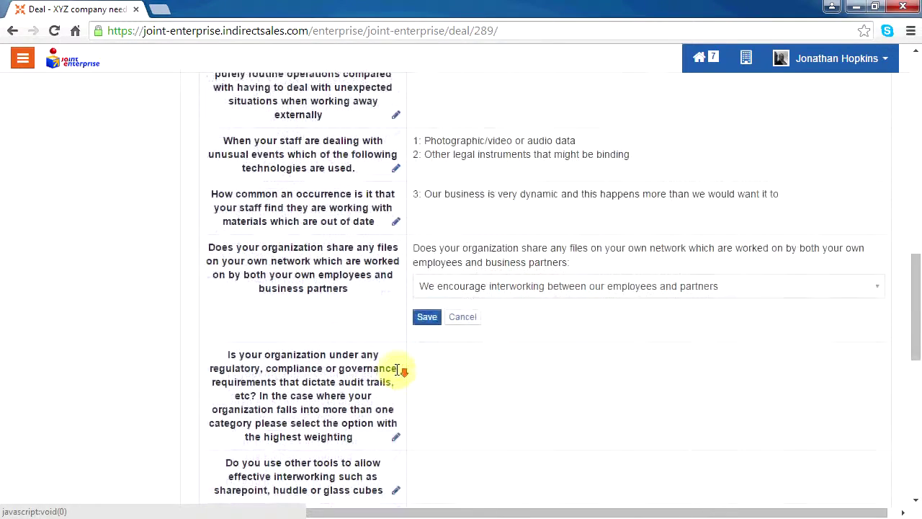
scroll(398, 369, down, 1)
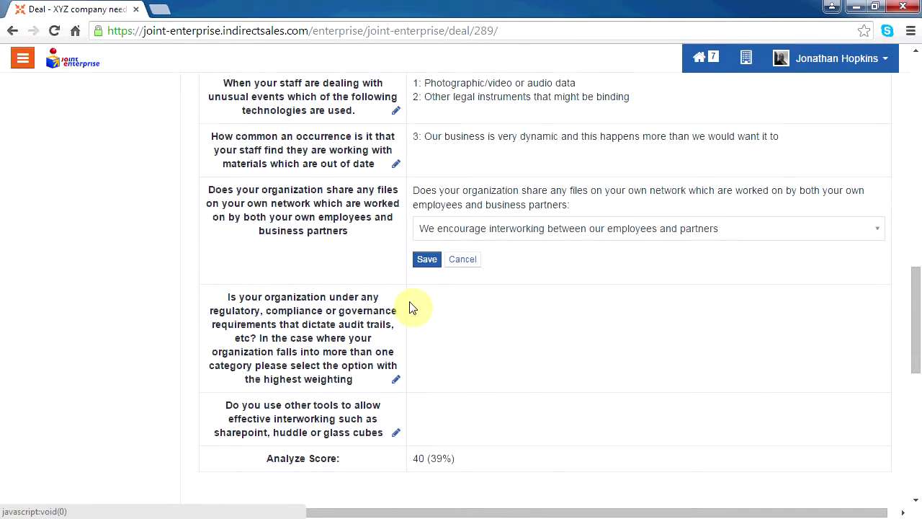
click(426, 229)
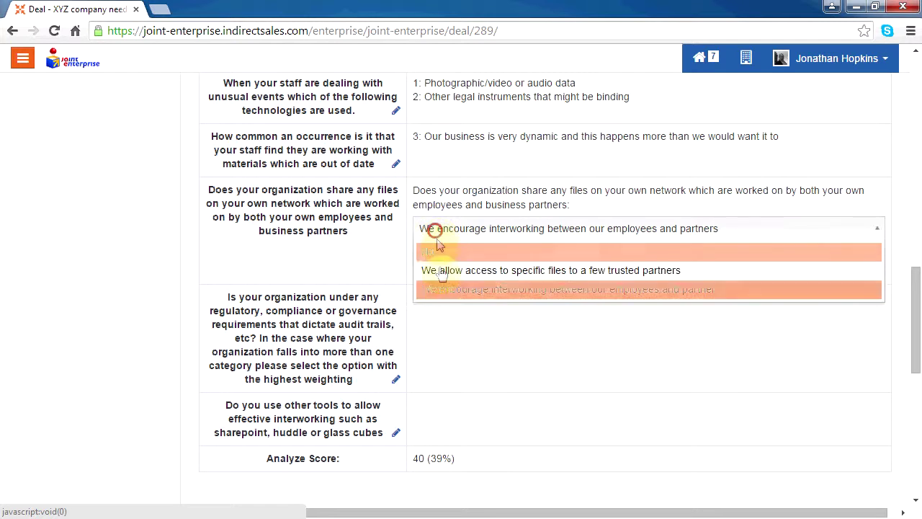
click(434, 286)
click(428, 260)
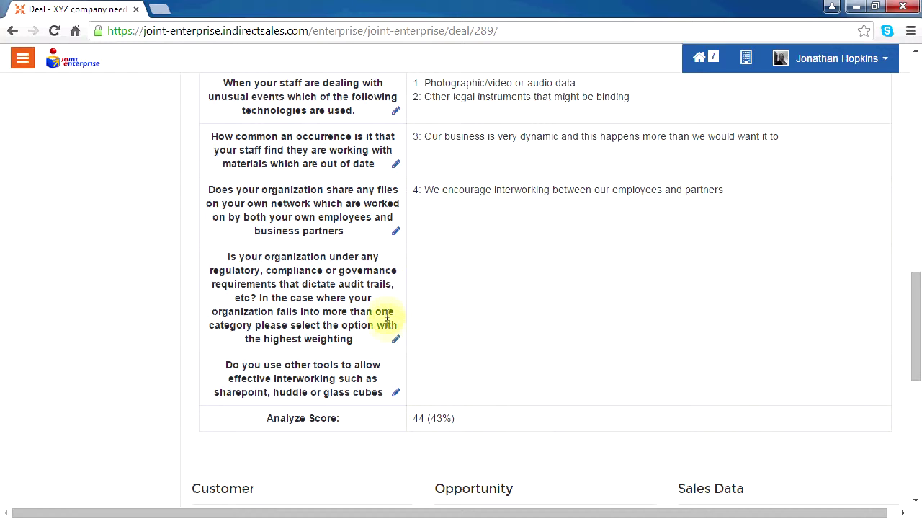
- Answer the regulatory question with "We look after sensitive personal data and have to comply with the rules for managing that" and save
click(395, 340)
click(439, 311)
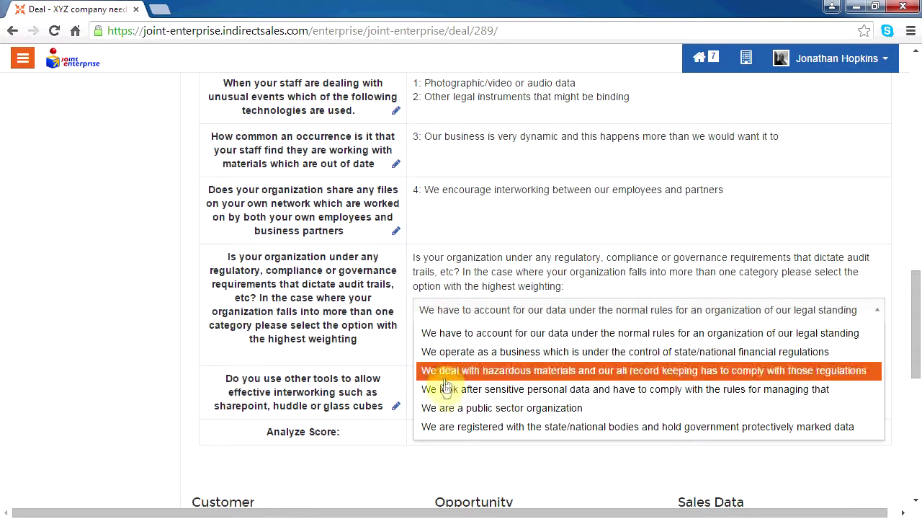
click(422, 383)
click(421, 343)
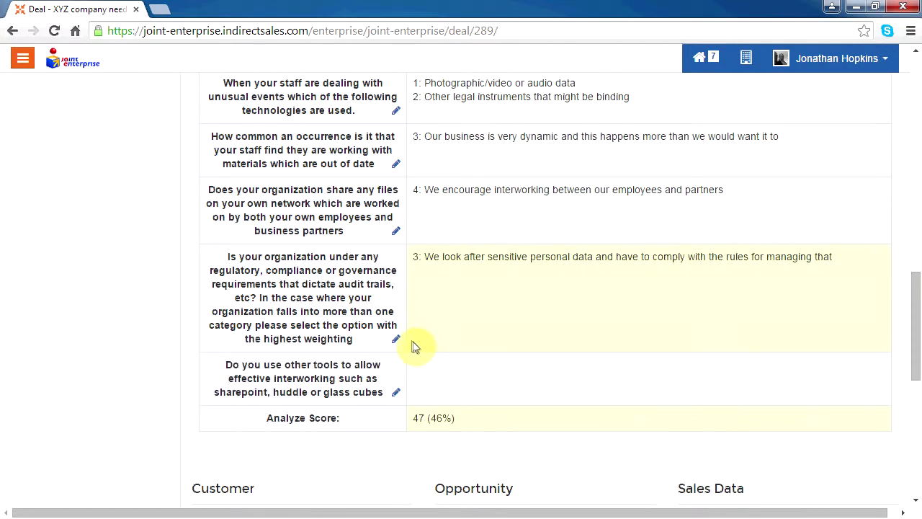
- Answer the question on other interworking tools with "We already use sharepoint or similar for collaborative working" and save
click(396, 394)
click(432, 389)
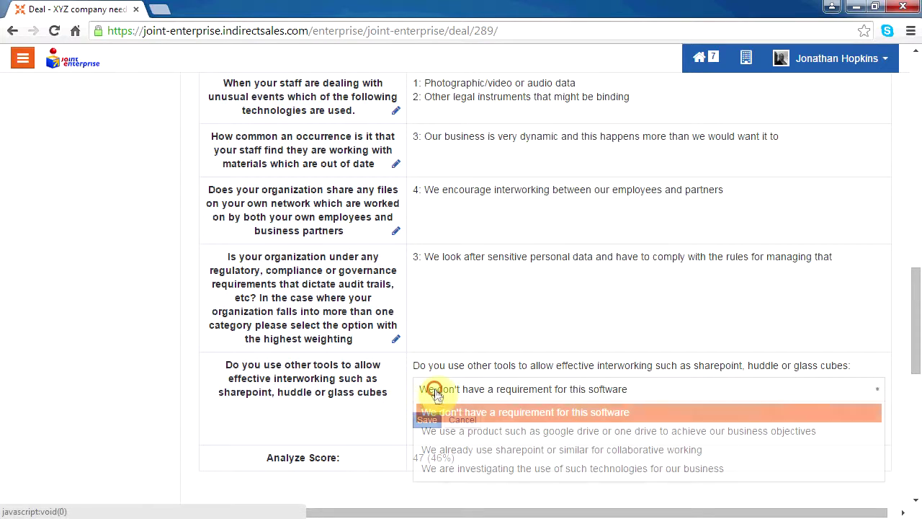
click(434, 449)
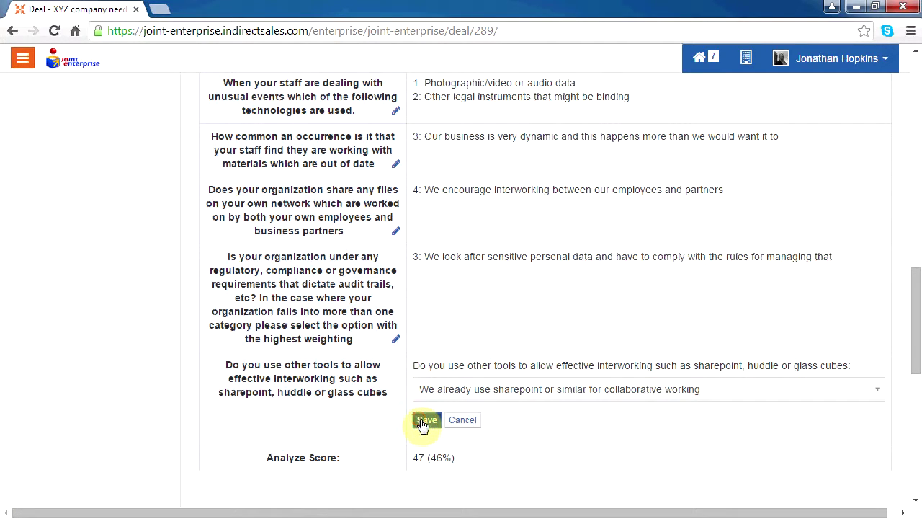
click(425, 420)
- Open the Prepare stage and save "We have received ad-hoc documentation or held additional discussions…" as the information gathering answer
scroll(354, 339, down, 2)
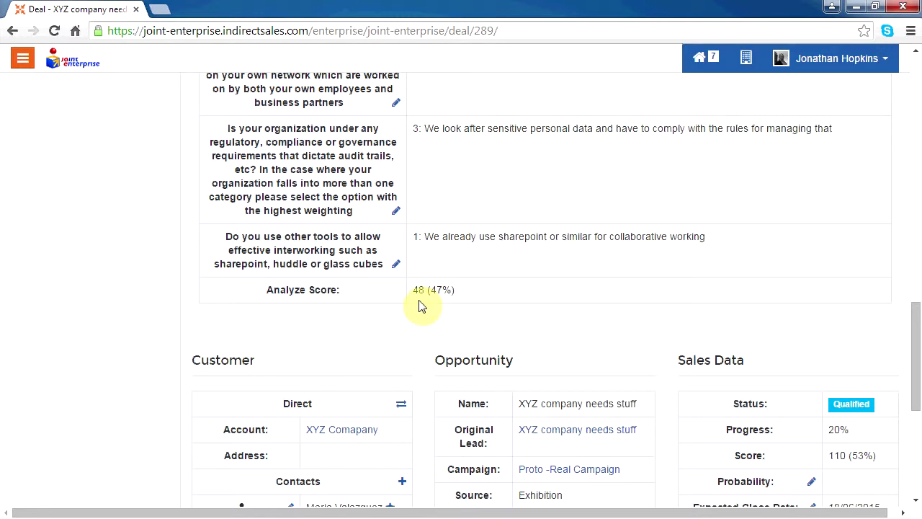
scroll(652, 312, down, 2)
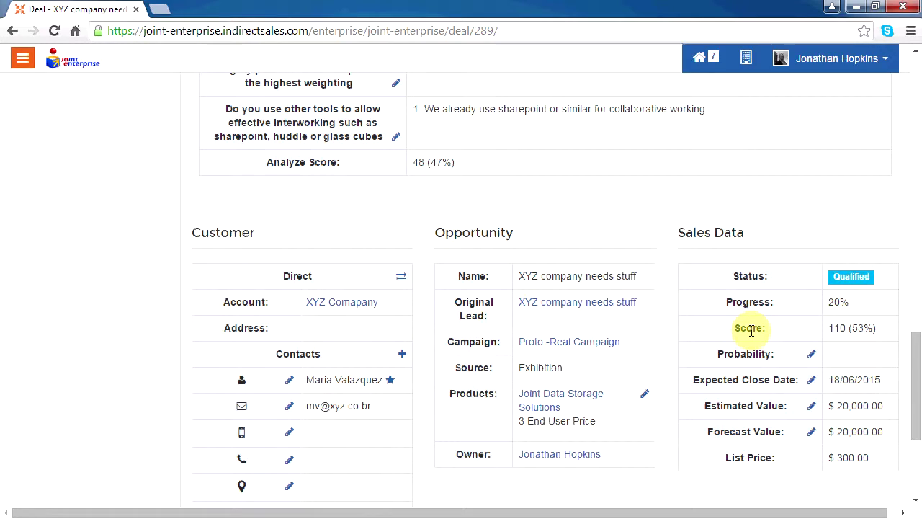
scroll(721, 310, up, 10)
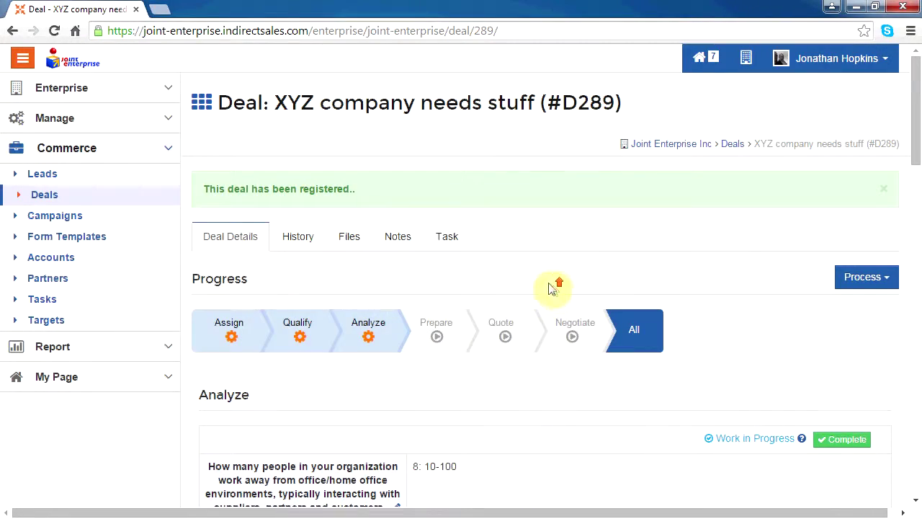
click(437, 332)
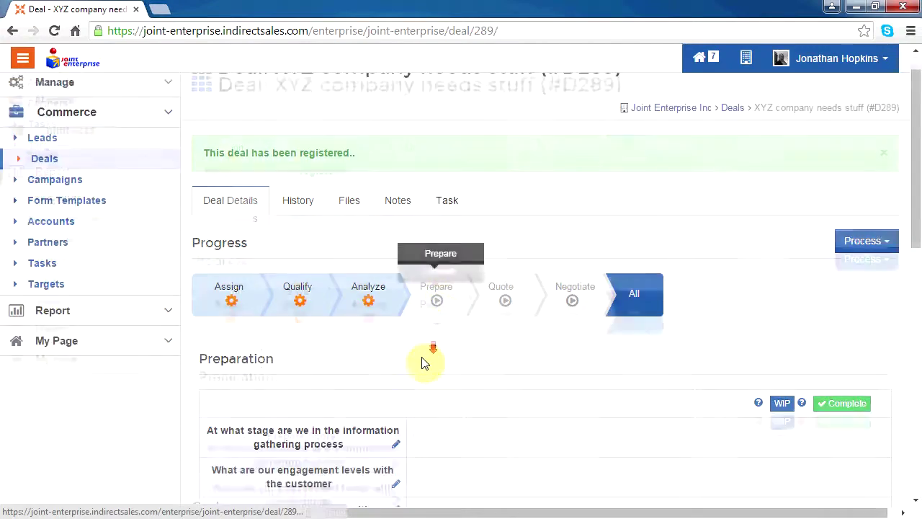
scroll(408, 350, down, 4)
click(394, 213)
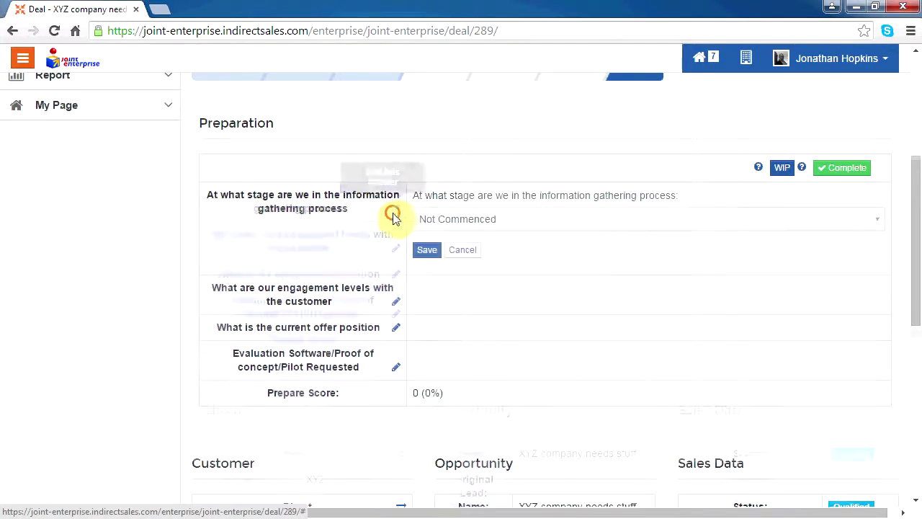
click(458, 228)
click(475, 308)
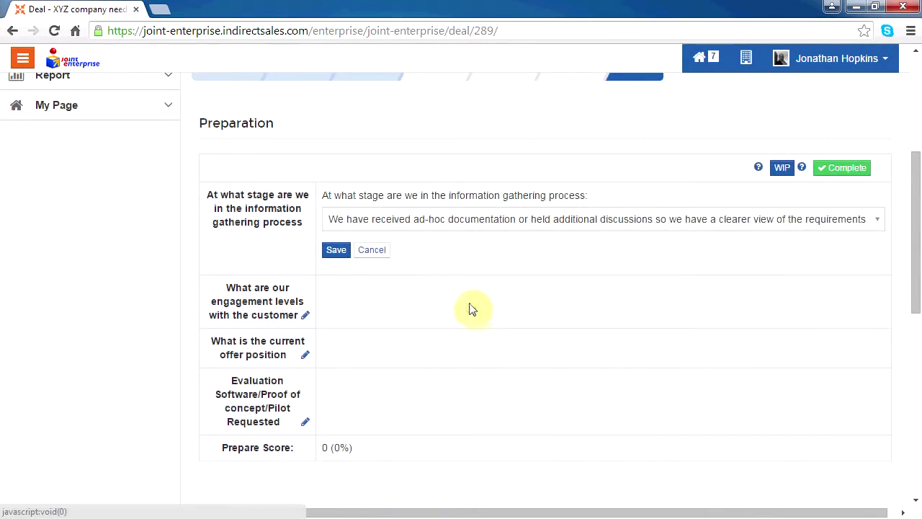
click(336, 252)
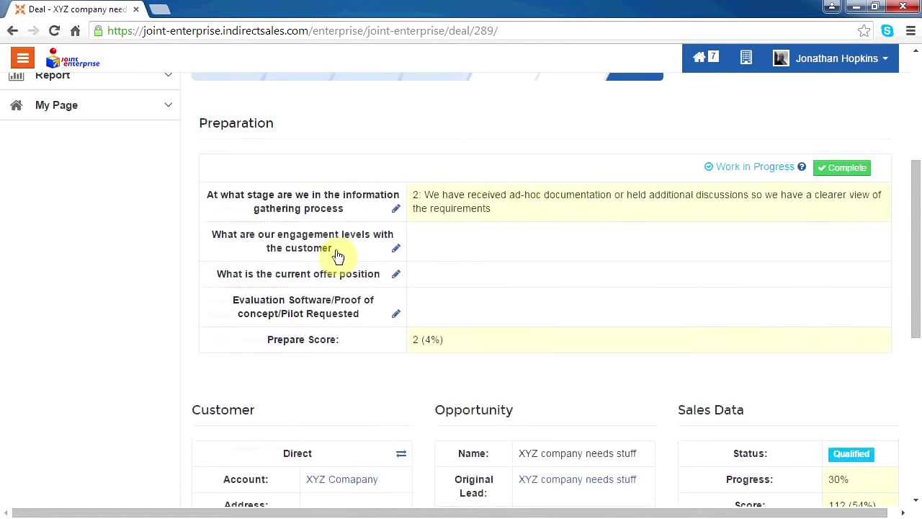
- Set the customer engagement level to "Product Demonstration to information gatherer/user" and save the answer
click(395, 248)
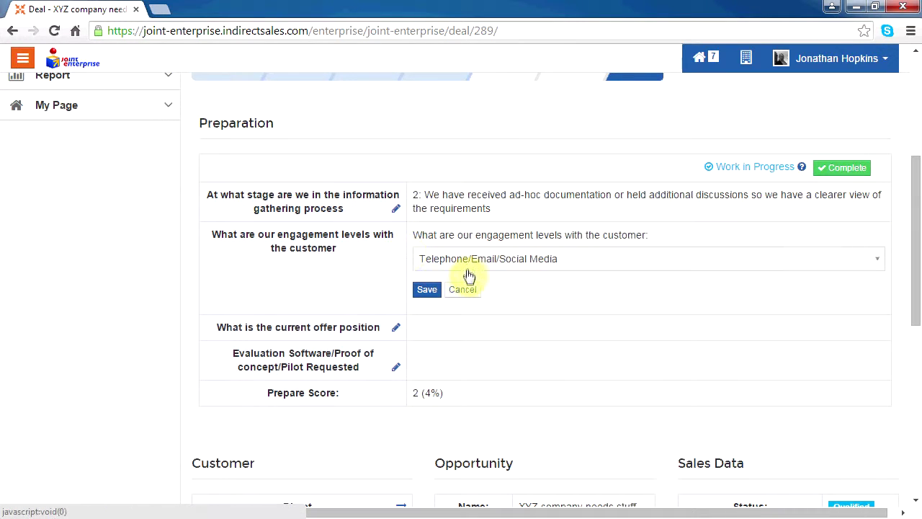
click(467, 261)
click(446, 362)
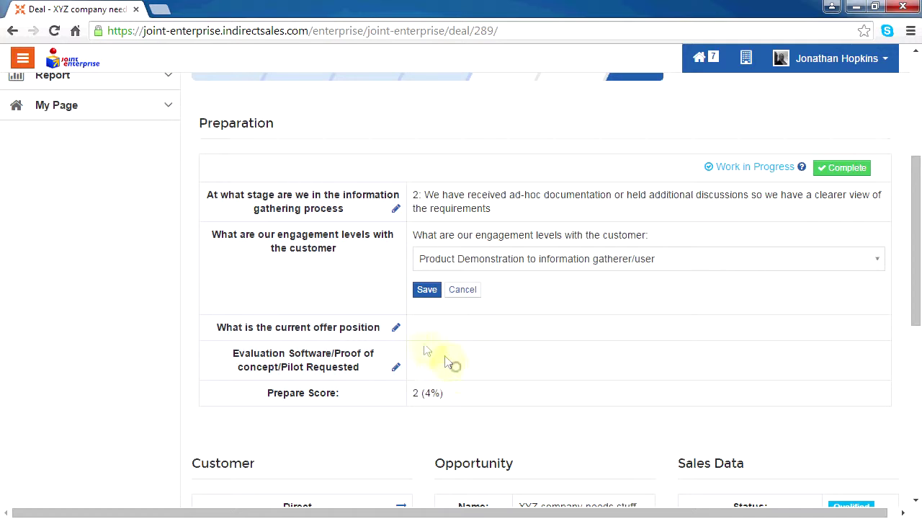
click(427, 295)
- Set the current offer position to "We have sufficient information and authority to prepare a proposal" and save the answer
click(395, 278)
click(446, 304)
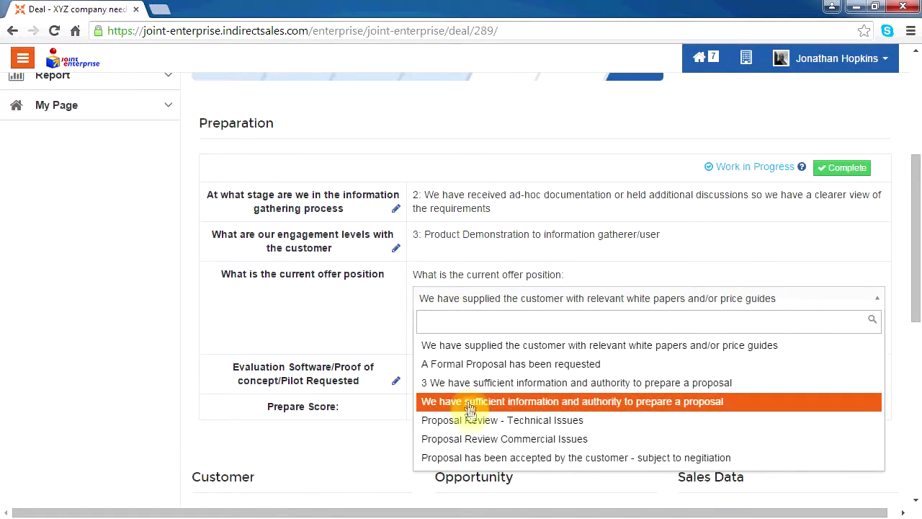
click(441, 401)
click(426, 331)
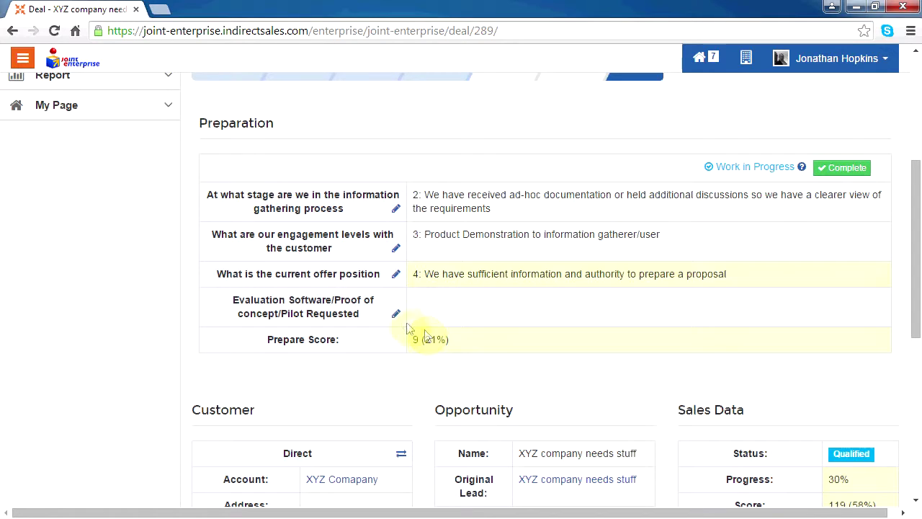
- Select "Evaluation meeting with the relevant authorities take place" and "Evaluation Completed Succesful" for the evaluation/pilot question, and save
click(396, 314)
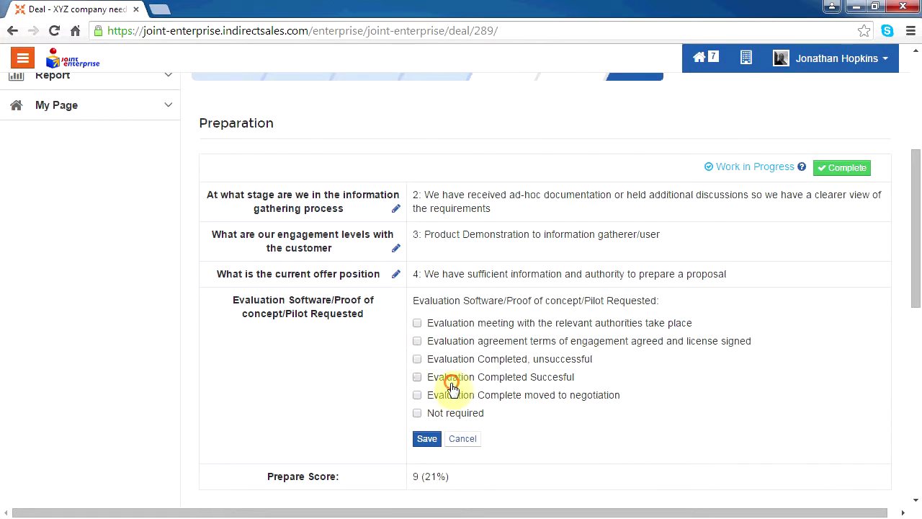
click(418, 324)
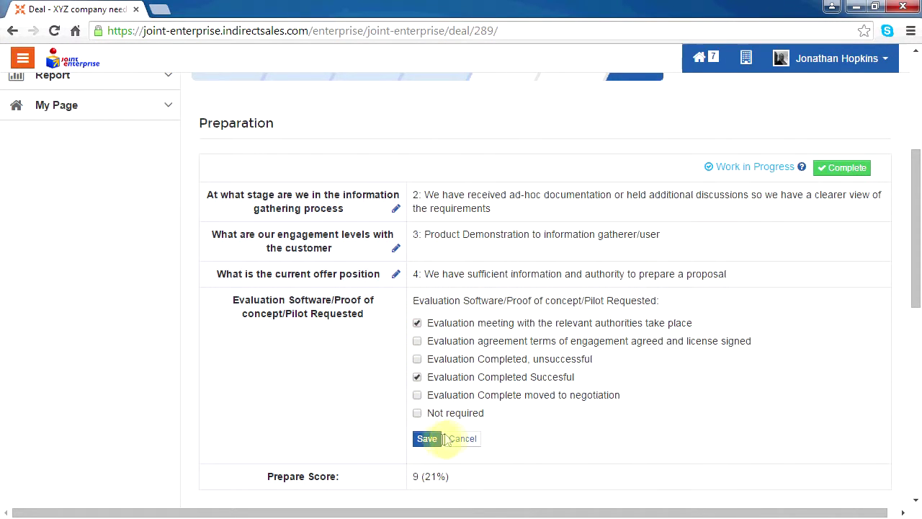
click(427, 439)
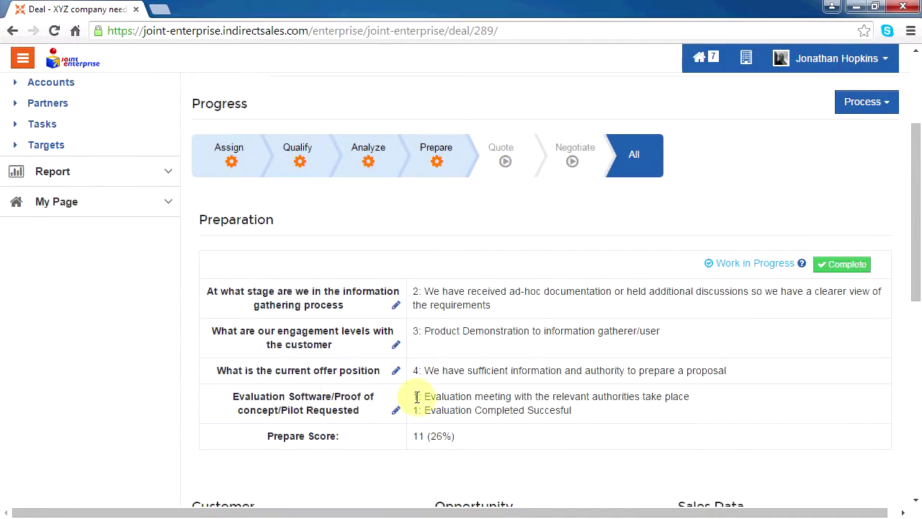
- Review the Prepare answers and score together with the deal's progress and overall score in Sales Data
scroll(424, 398, up, 1)
scroll(440, 327, down, 1)
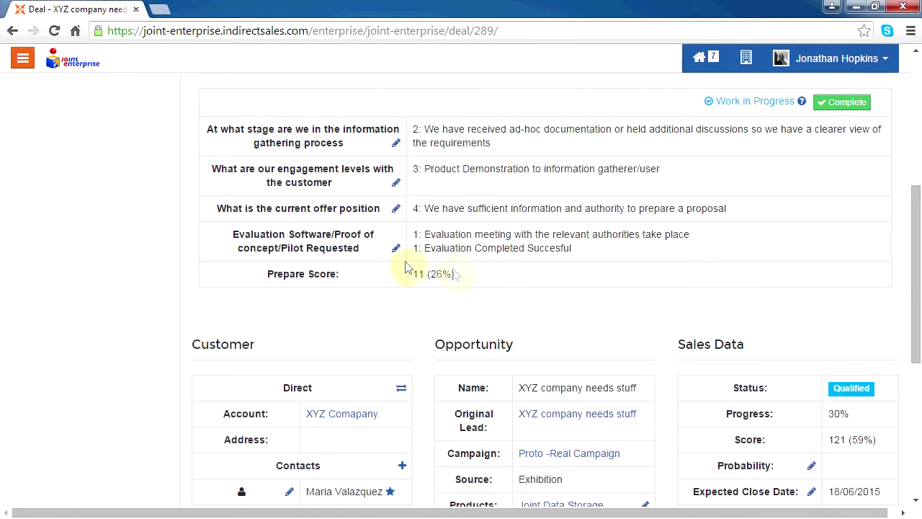
scroll(395, 268, down, 1)
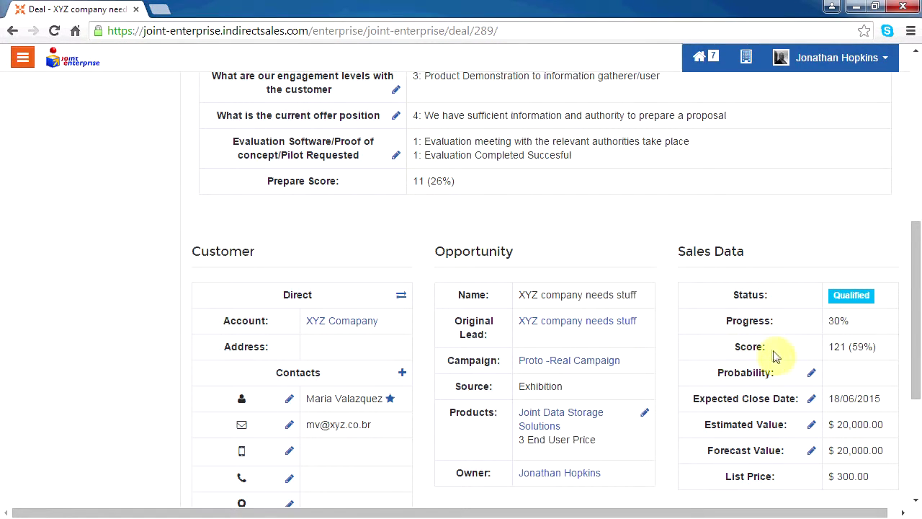
scroll(772, 347, up, 2)
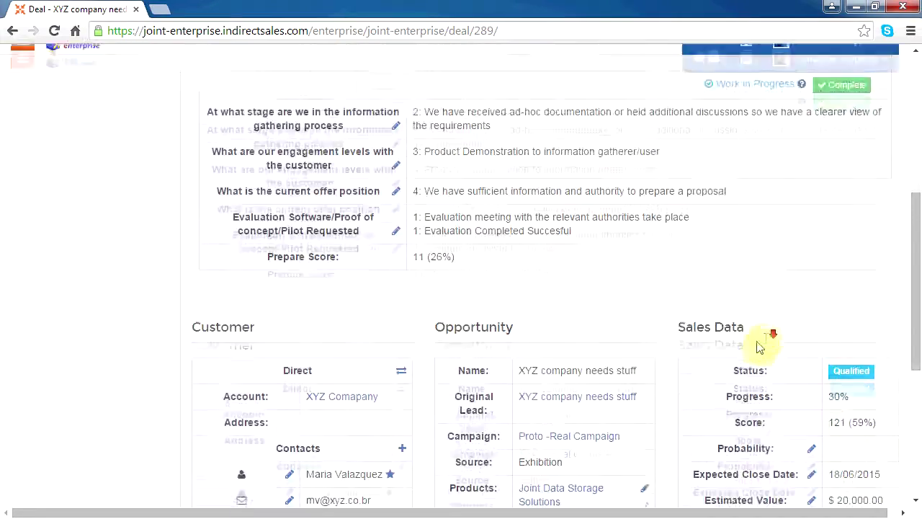
scroll(746, 333, up, 1)
scroll(742, 333, down, 2)
scroll(739, 321, up, 5)
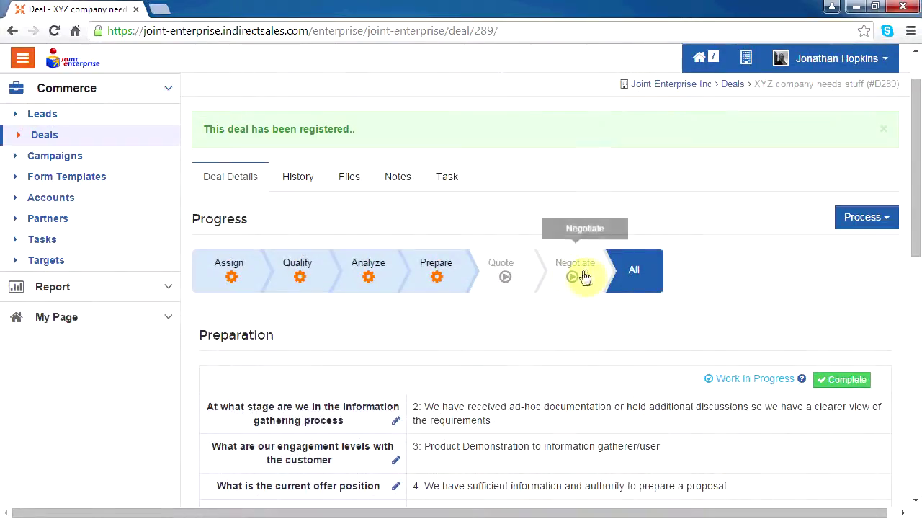
- Open the deal's Negotiate stage to show its Negotiation Information questions
click(570, 274)
scroll(432, 349, down, 1)
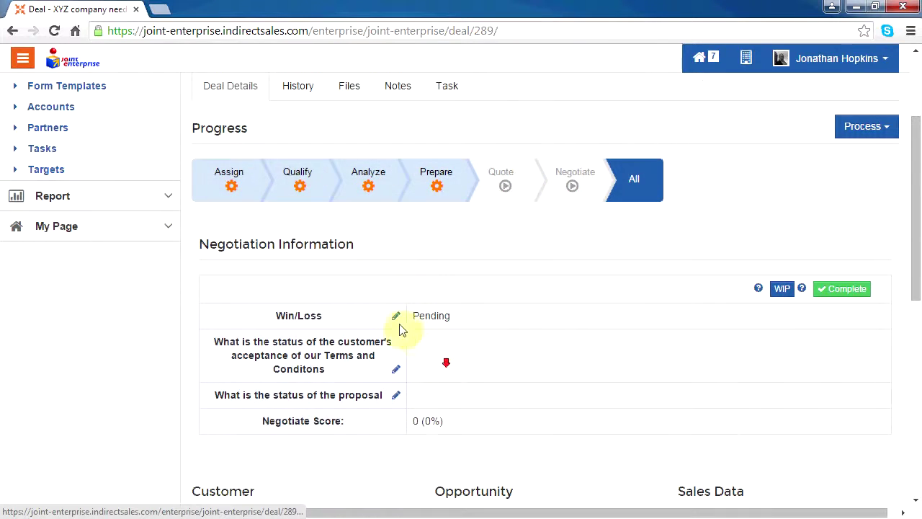
scroll(409, 335, down, 2)
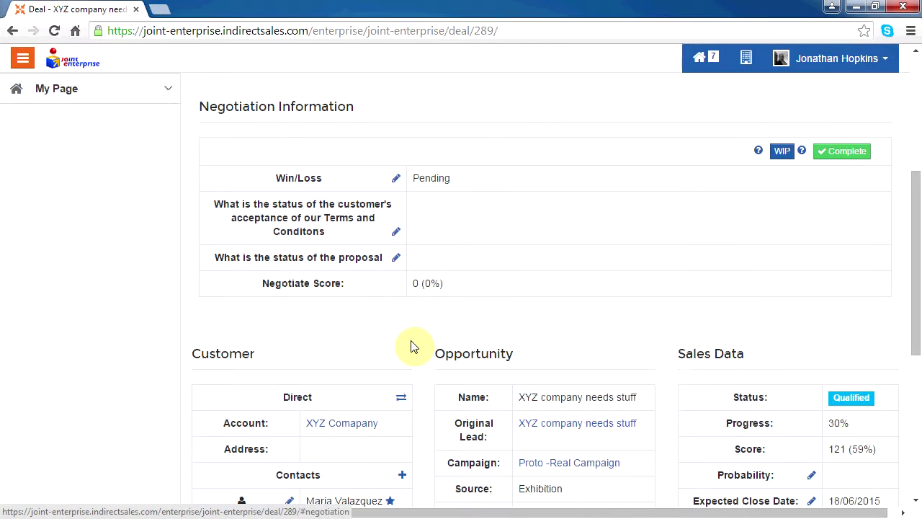
- Set the deal's Win/Loss answer to Pending in the Negotiation Information and save it
click(395, 178)
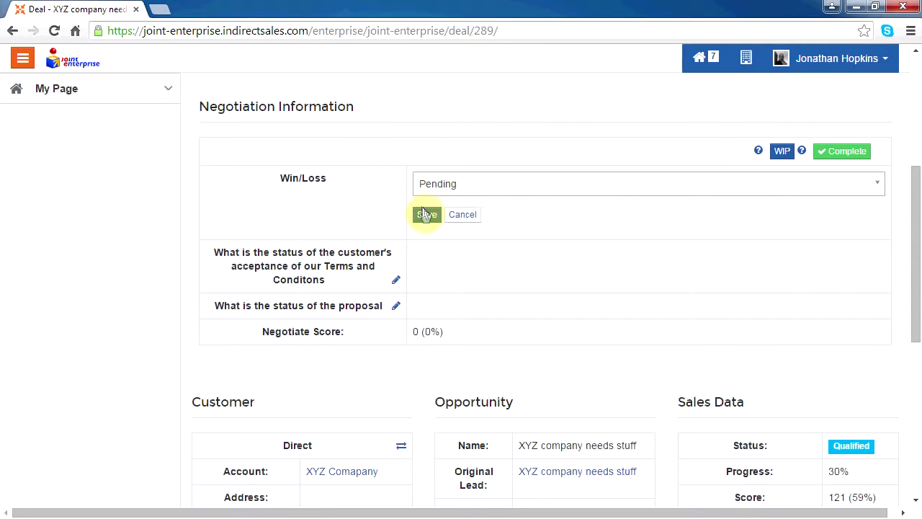
click(444, 186)
click(443, 244)
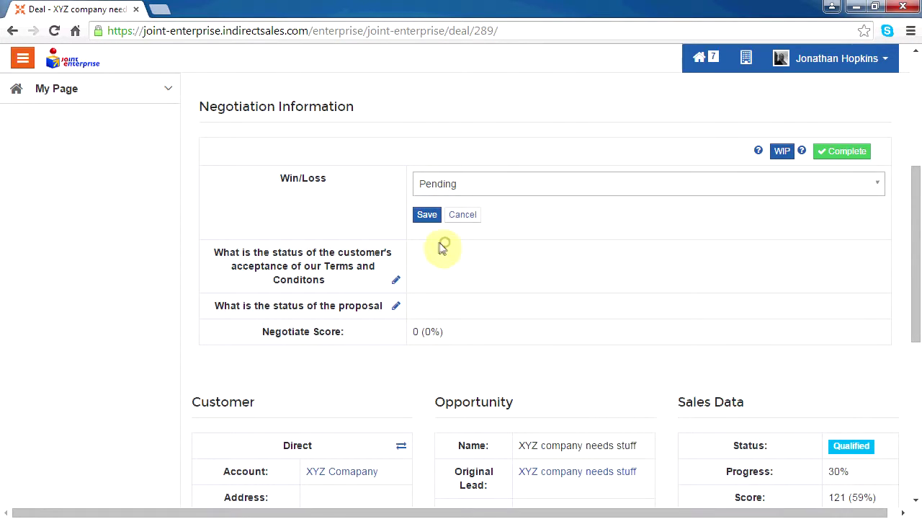
click(427, 215)
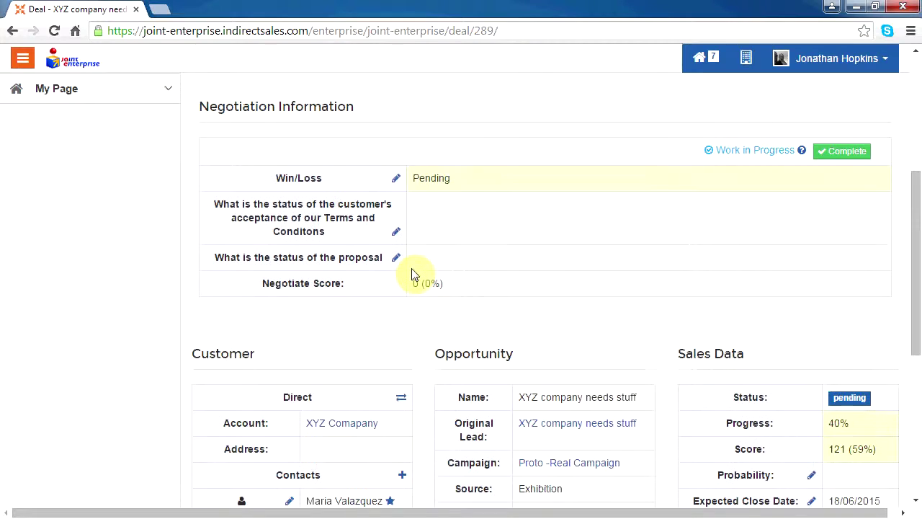
- Answer the Terms and Conditions acceptance question with "Terms and Conditions have been reviewed and a meeting to discuss requested" and save
click(396, 231)
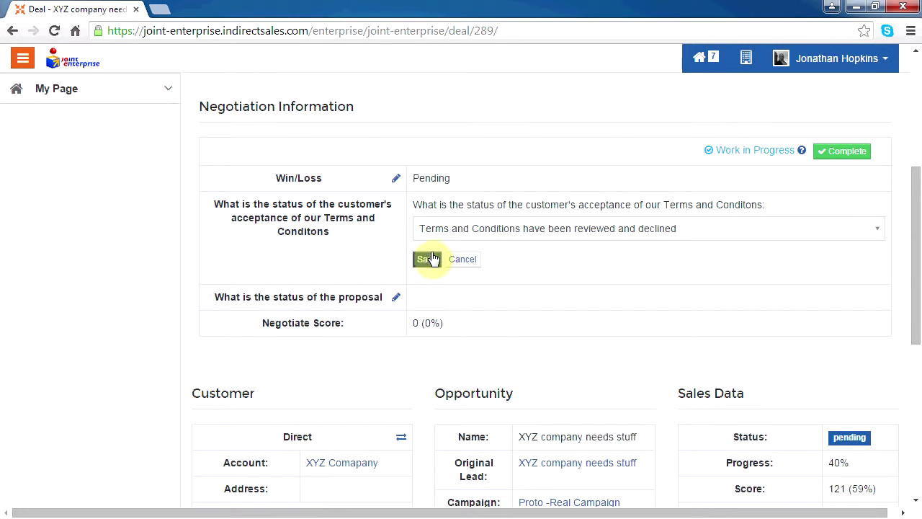
click(435, 229)
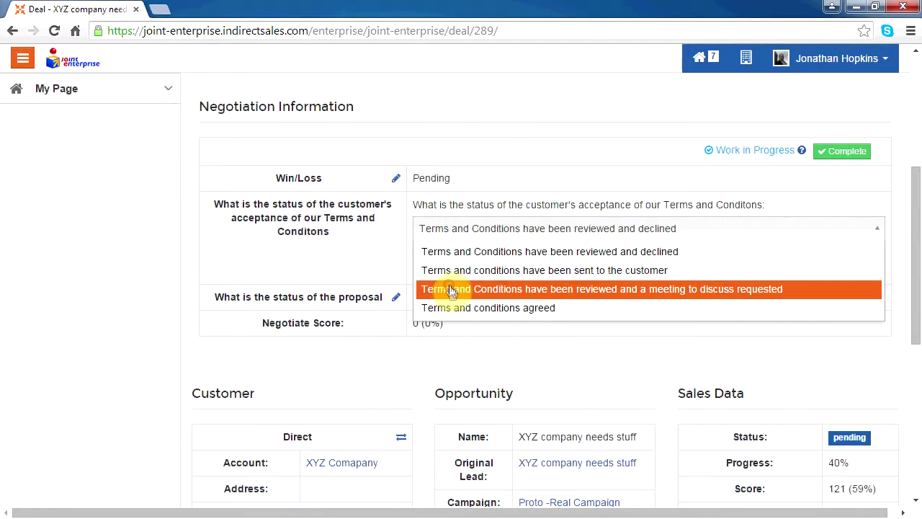
click(448, 288)
click(429, 261)
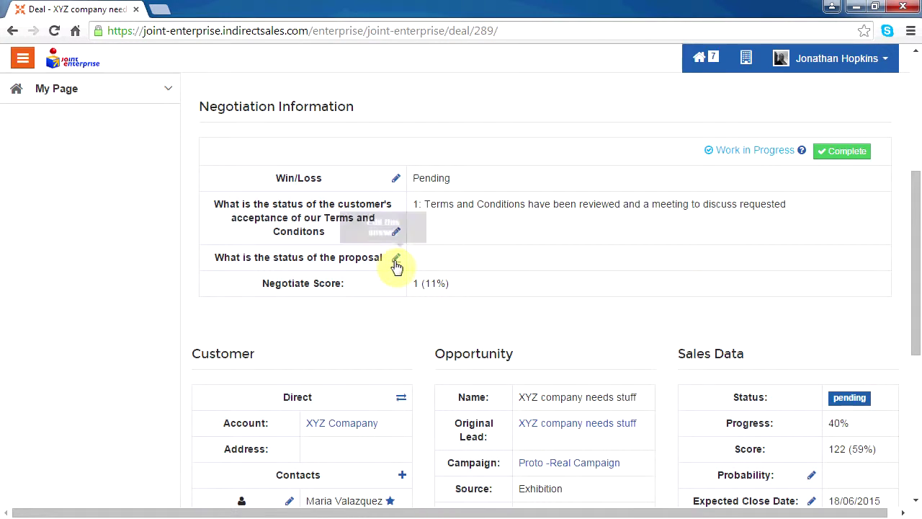
- Set the proposal status to "Pricing adjustments i) within operating tolerance ii) Approval gained for necessary discounts" and save the answer
click(396, 259)
click(438, 283)
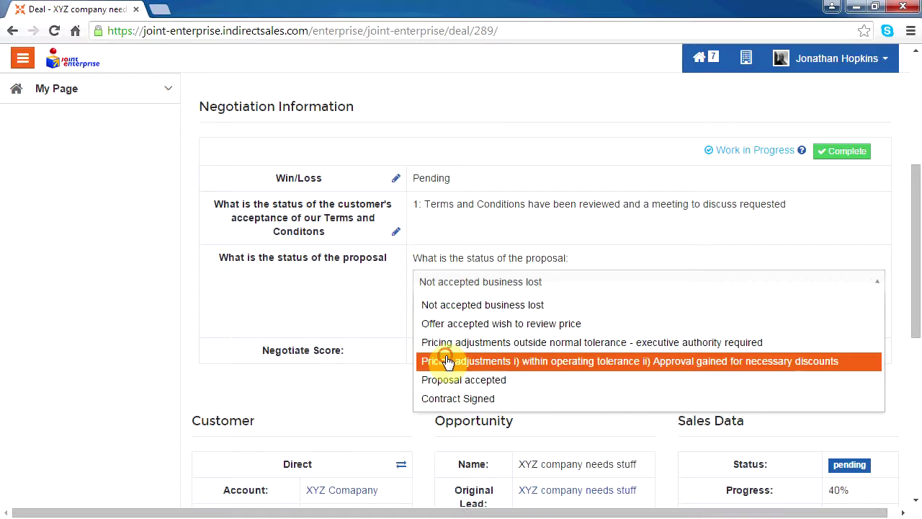
click(442, 361)
click(424, 312)
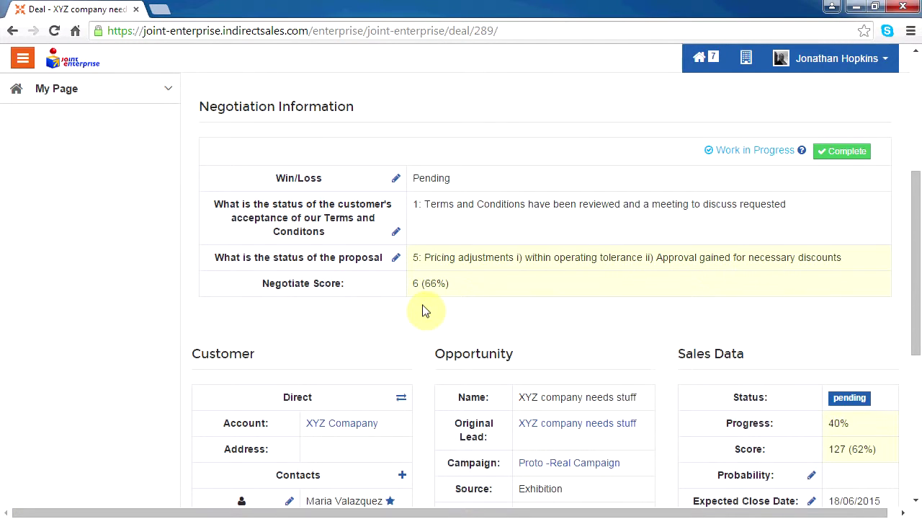
- Review the Negotiate answers and score along with the deal's stage progress and its status, progress and score in Sales Data
scroll(403, 308, down, 1)
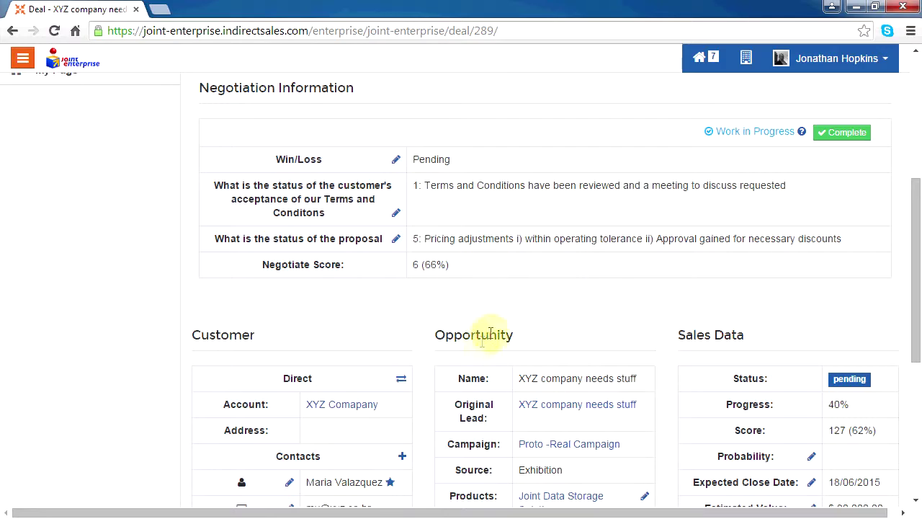
scroll(545, 295, down, 1)
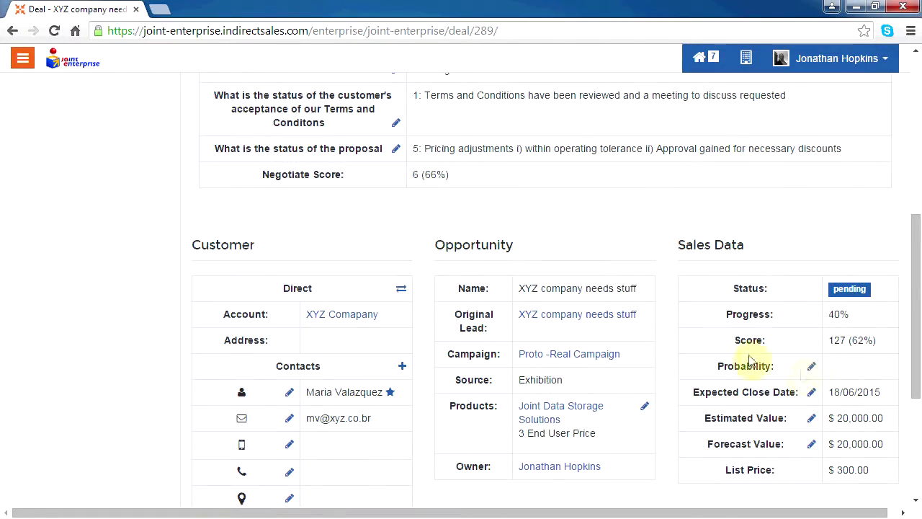
scroll(541, 395, down, 1)
scroll(557, 326, up, 2)
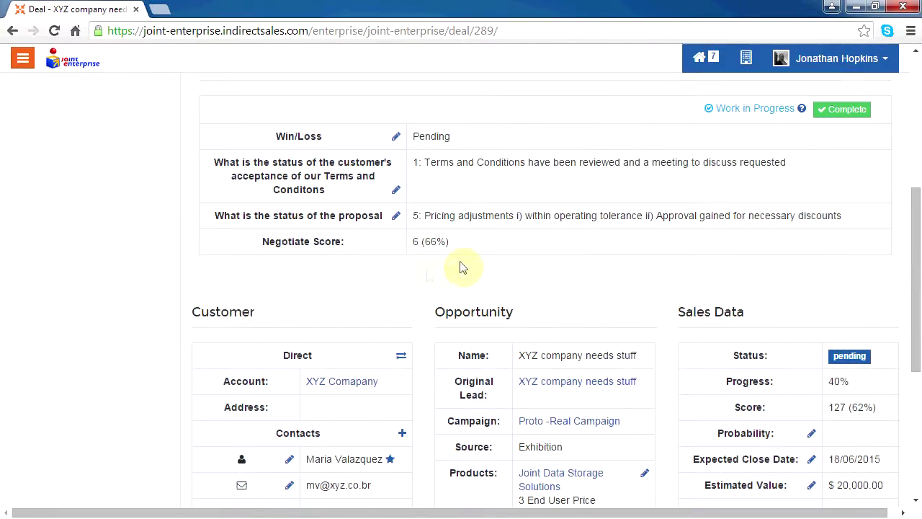
scroll(475, 276, up, 3)
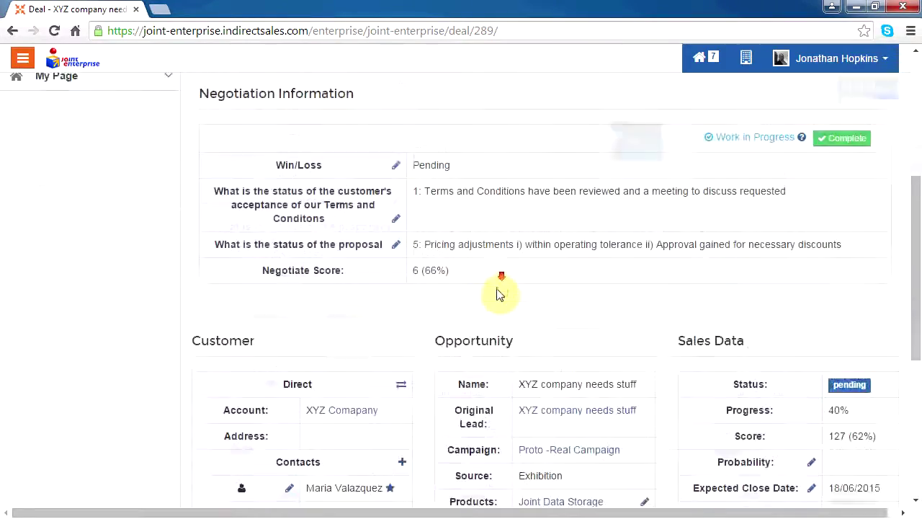
scroll(506, 295, down, 2)
scroll(508, 297, down, 2)
scroll(511, 296, up, 2)
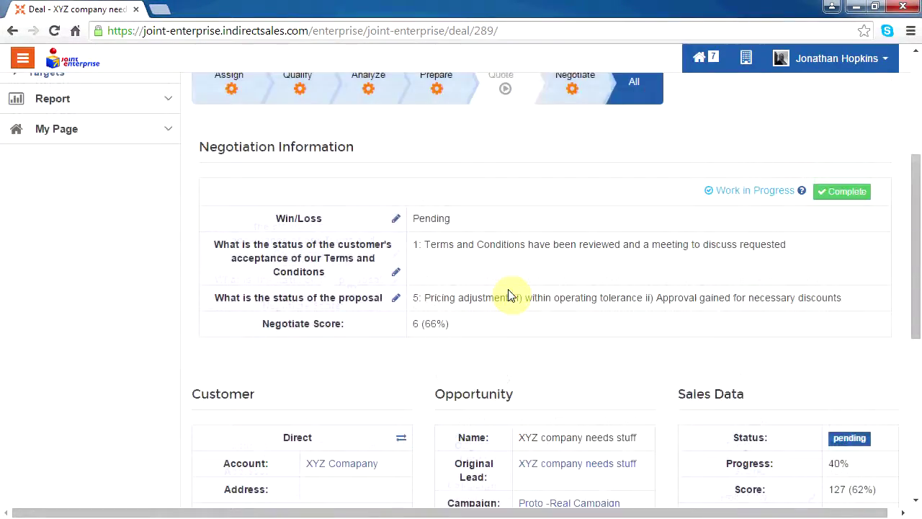
scroll(510, 295, down, 1)
scroll(512, 291, down, 1)
scroll(514, 284, up, 2)
scroll(514, 293, down, 1)
scroll(515, 280, up, 2)
scroll(514, 285, up, 3)
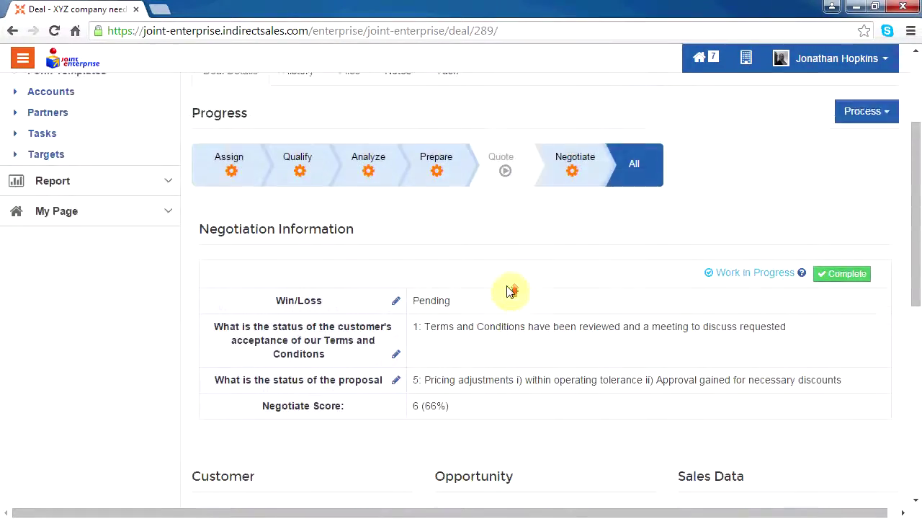
scroll(511, 295, down, 2)
scroll(510, 296, down, 2)
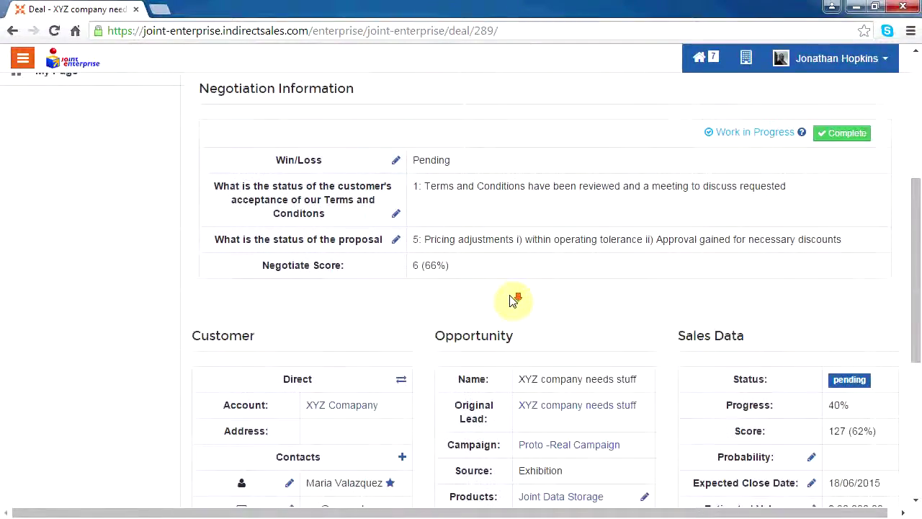